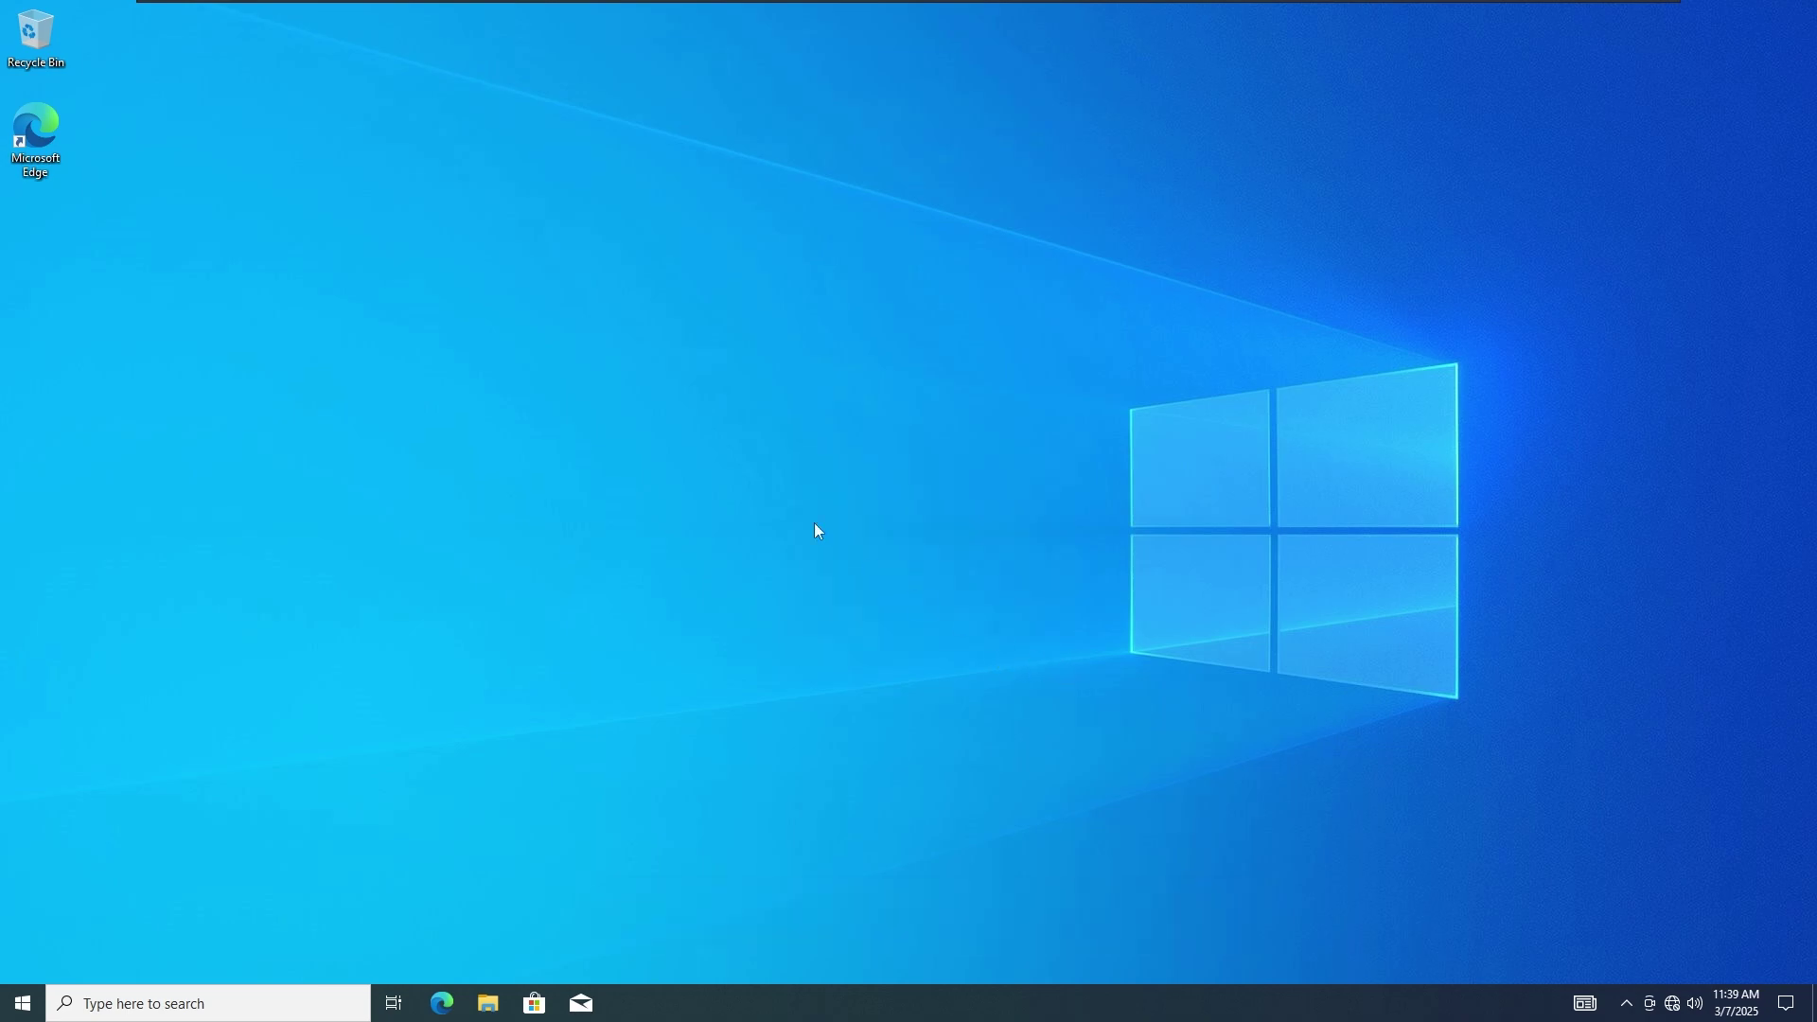
# Create a new text document on the desktop and open it in Notepad.
pyautogui.rightClick(822, 346)
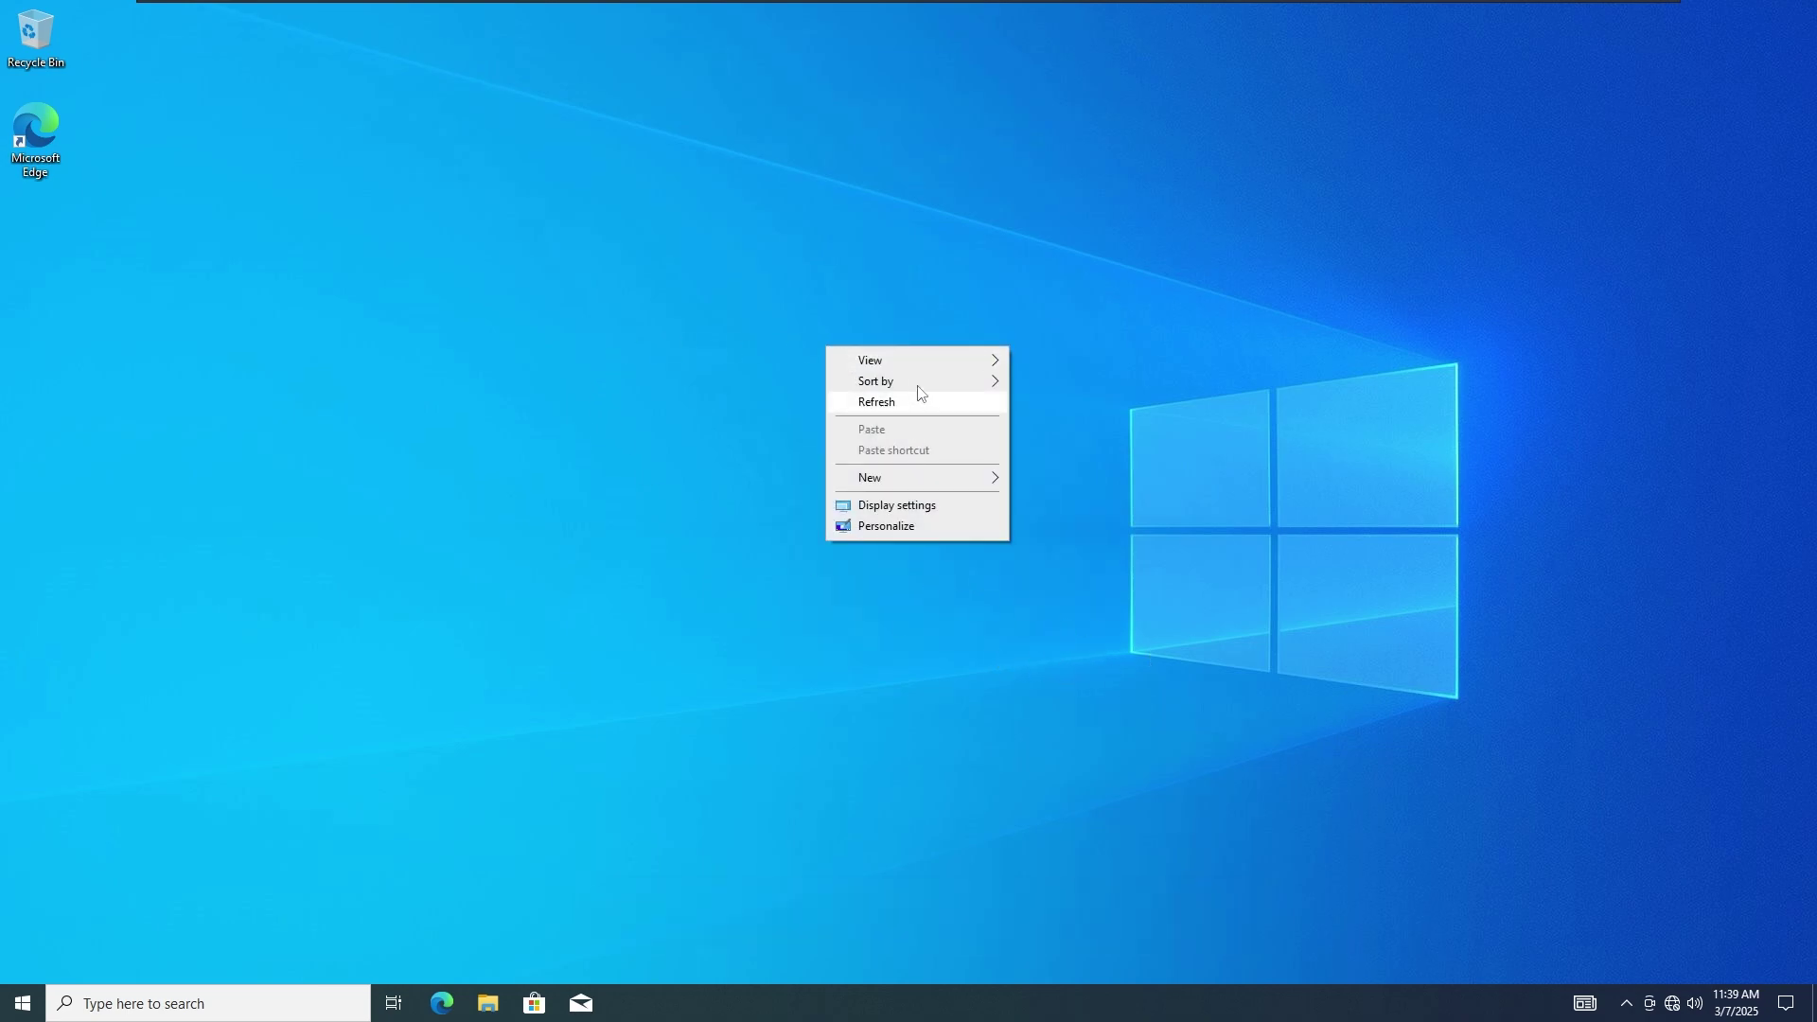
pyautogui.moveTo(1007, 485)
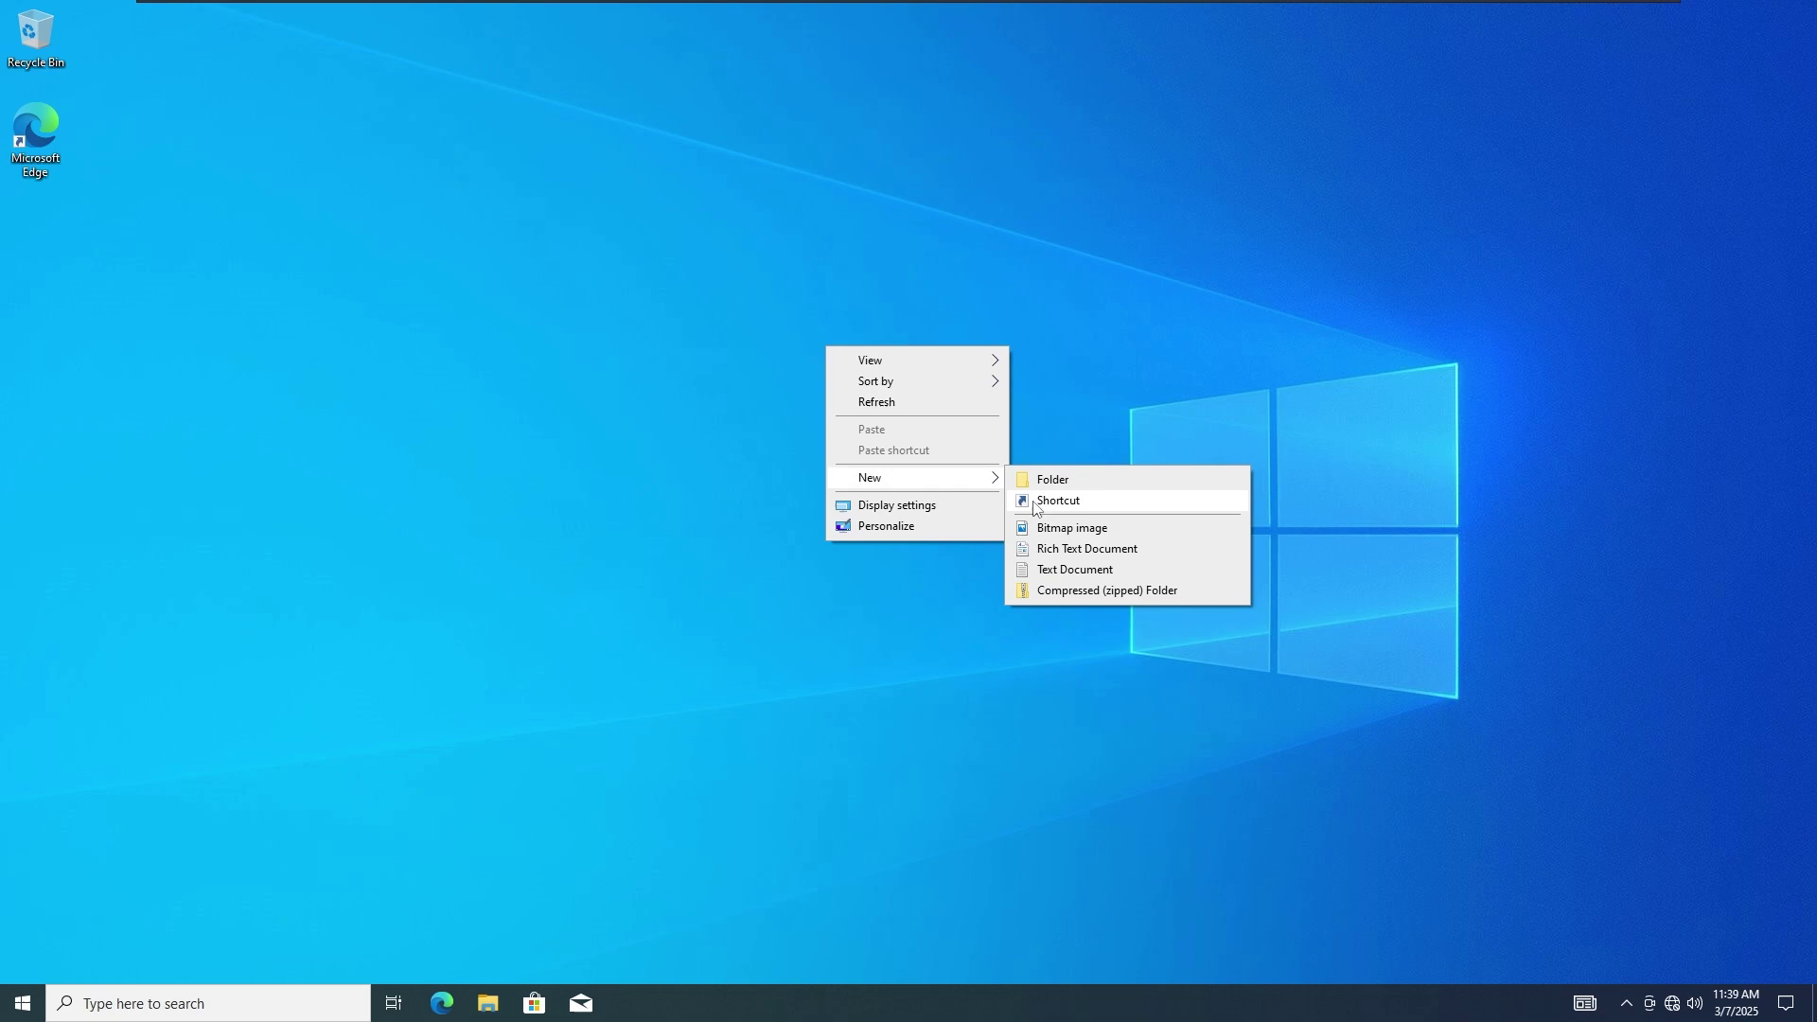
pyautogui.click(1042, 571)
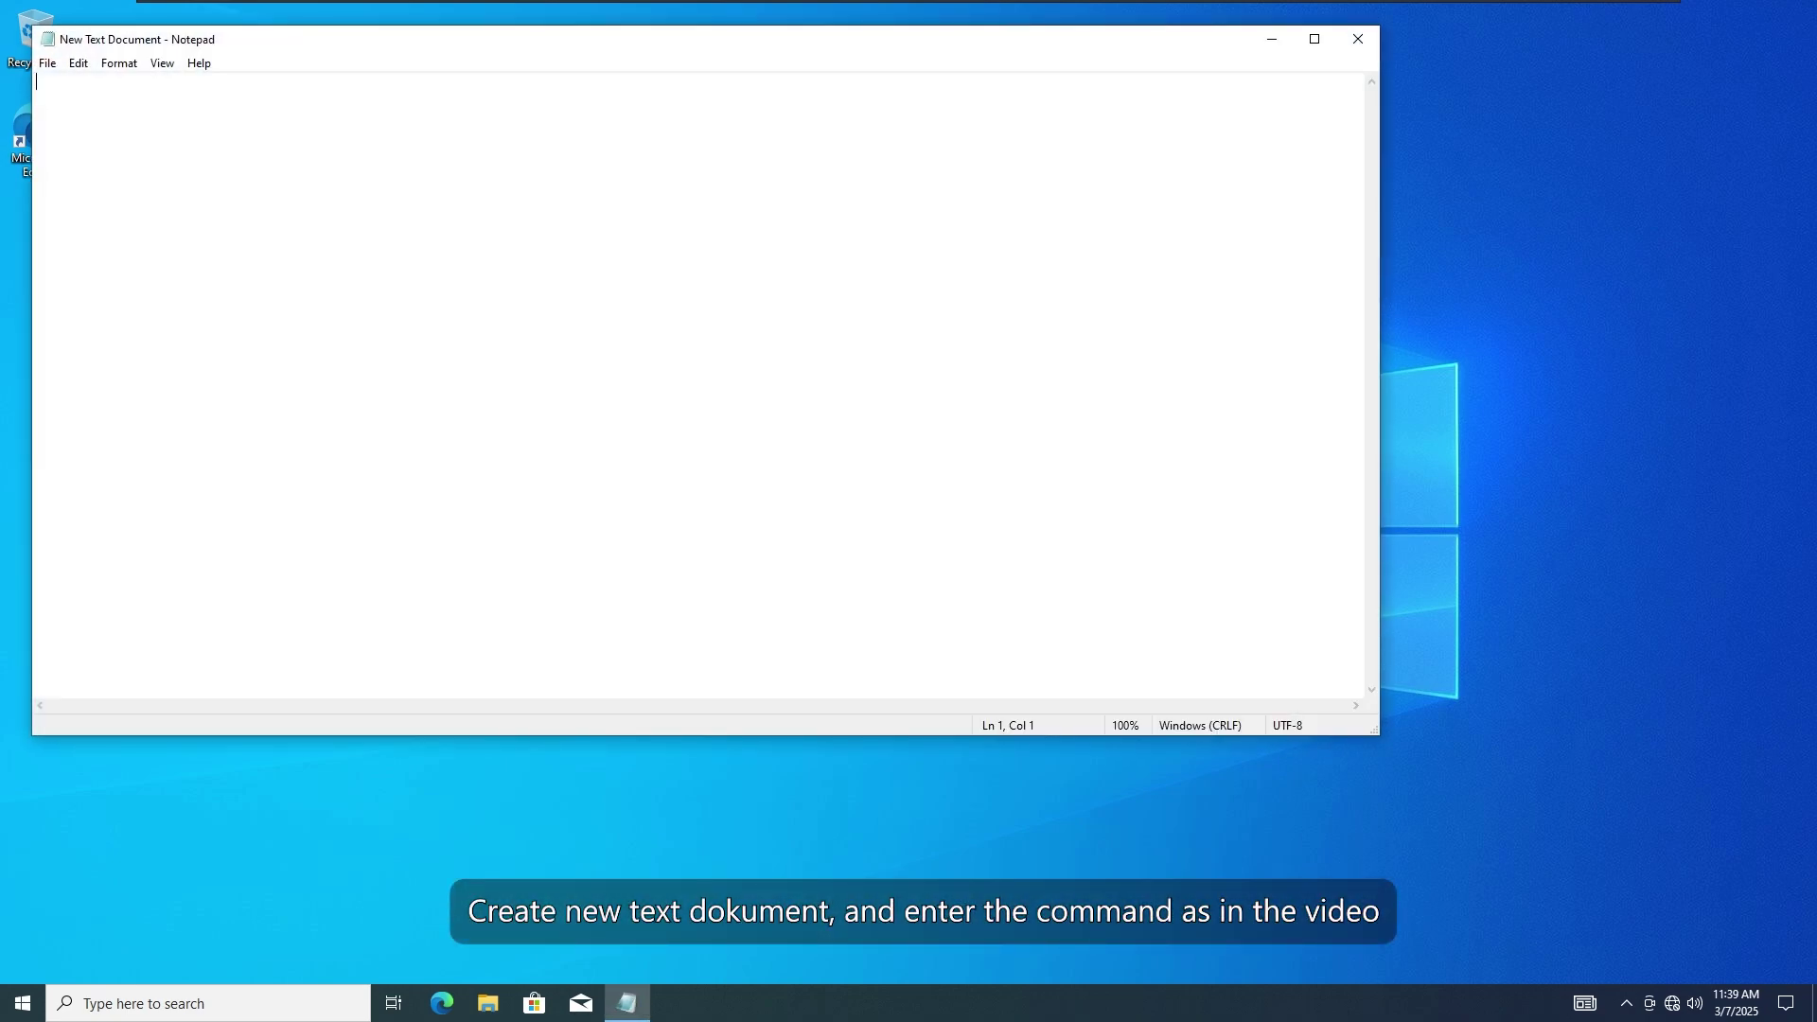
pyautogui.moveTo(270, 53); pyautogui.dragTo(699, 262)
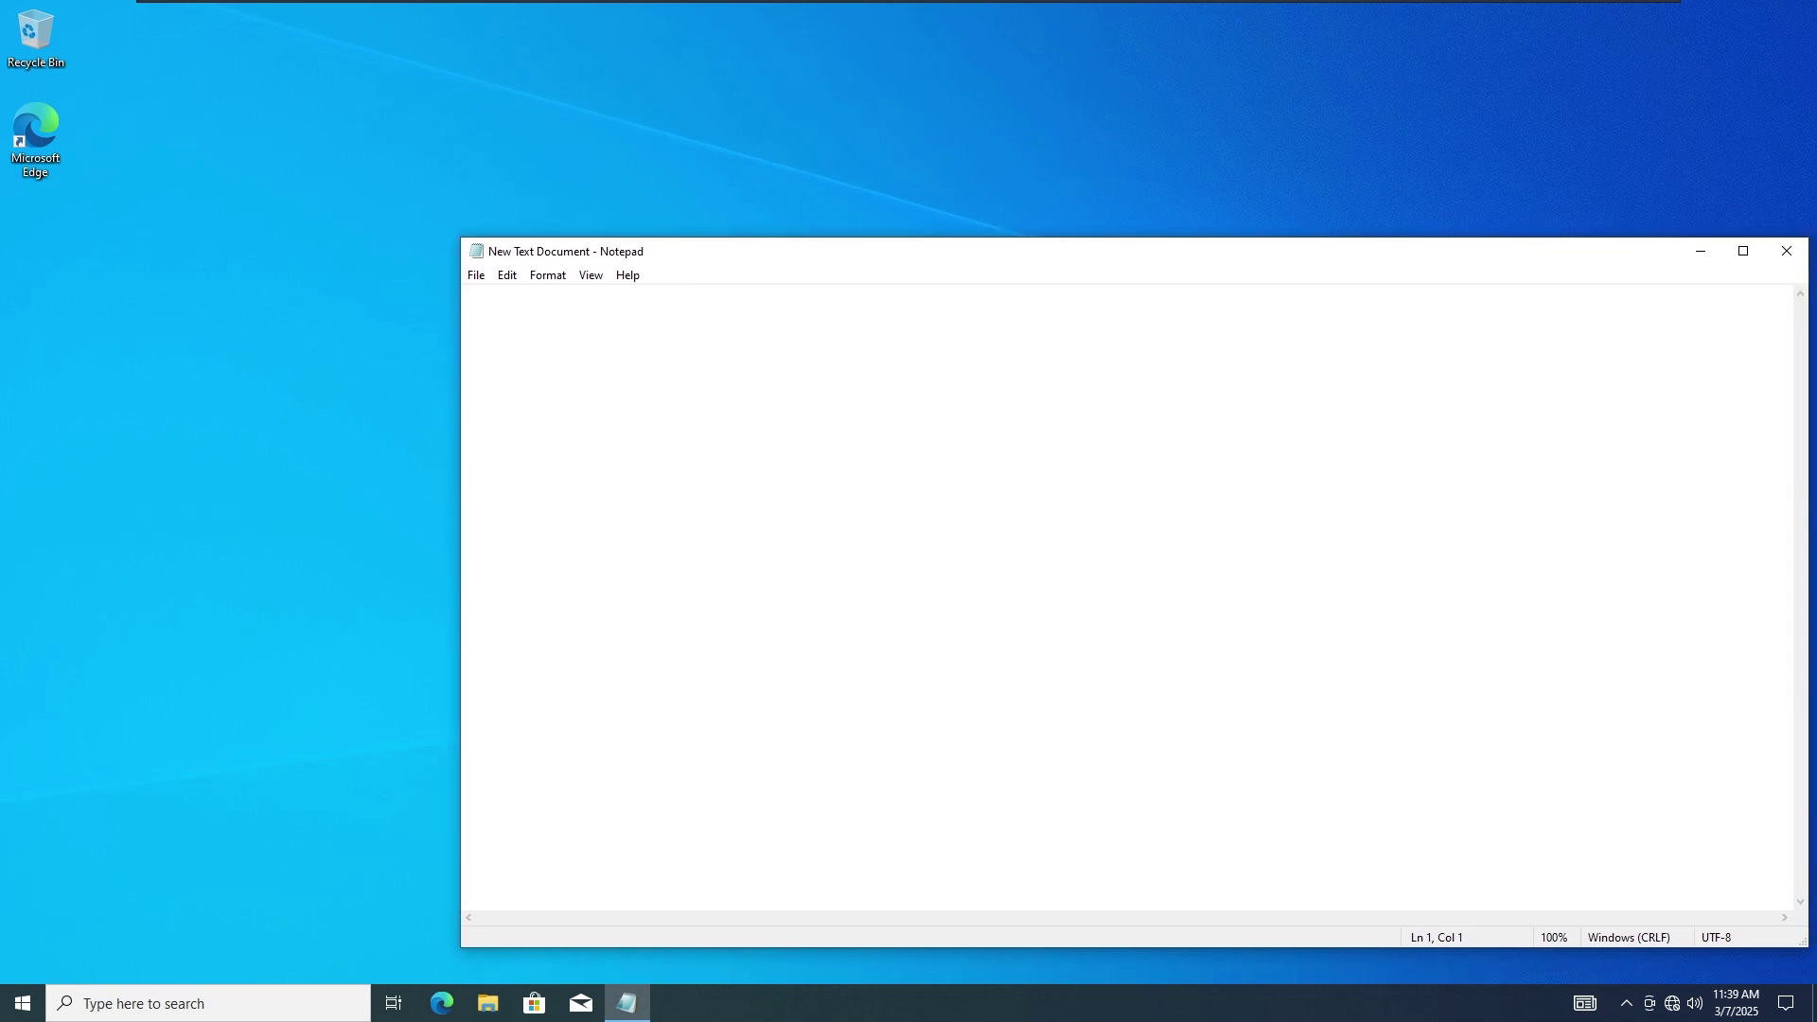
pyautogui.write('@e')
pyautogui.write('shutdown /r /t 0')
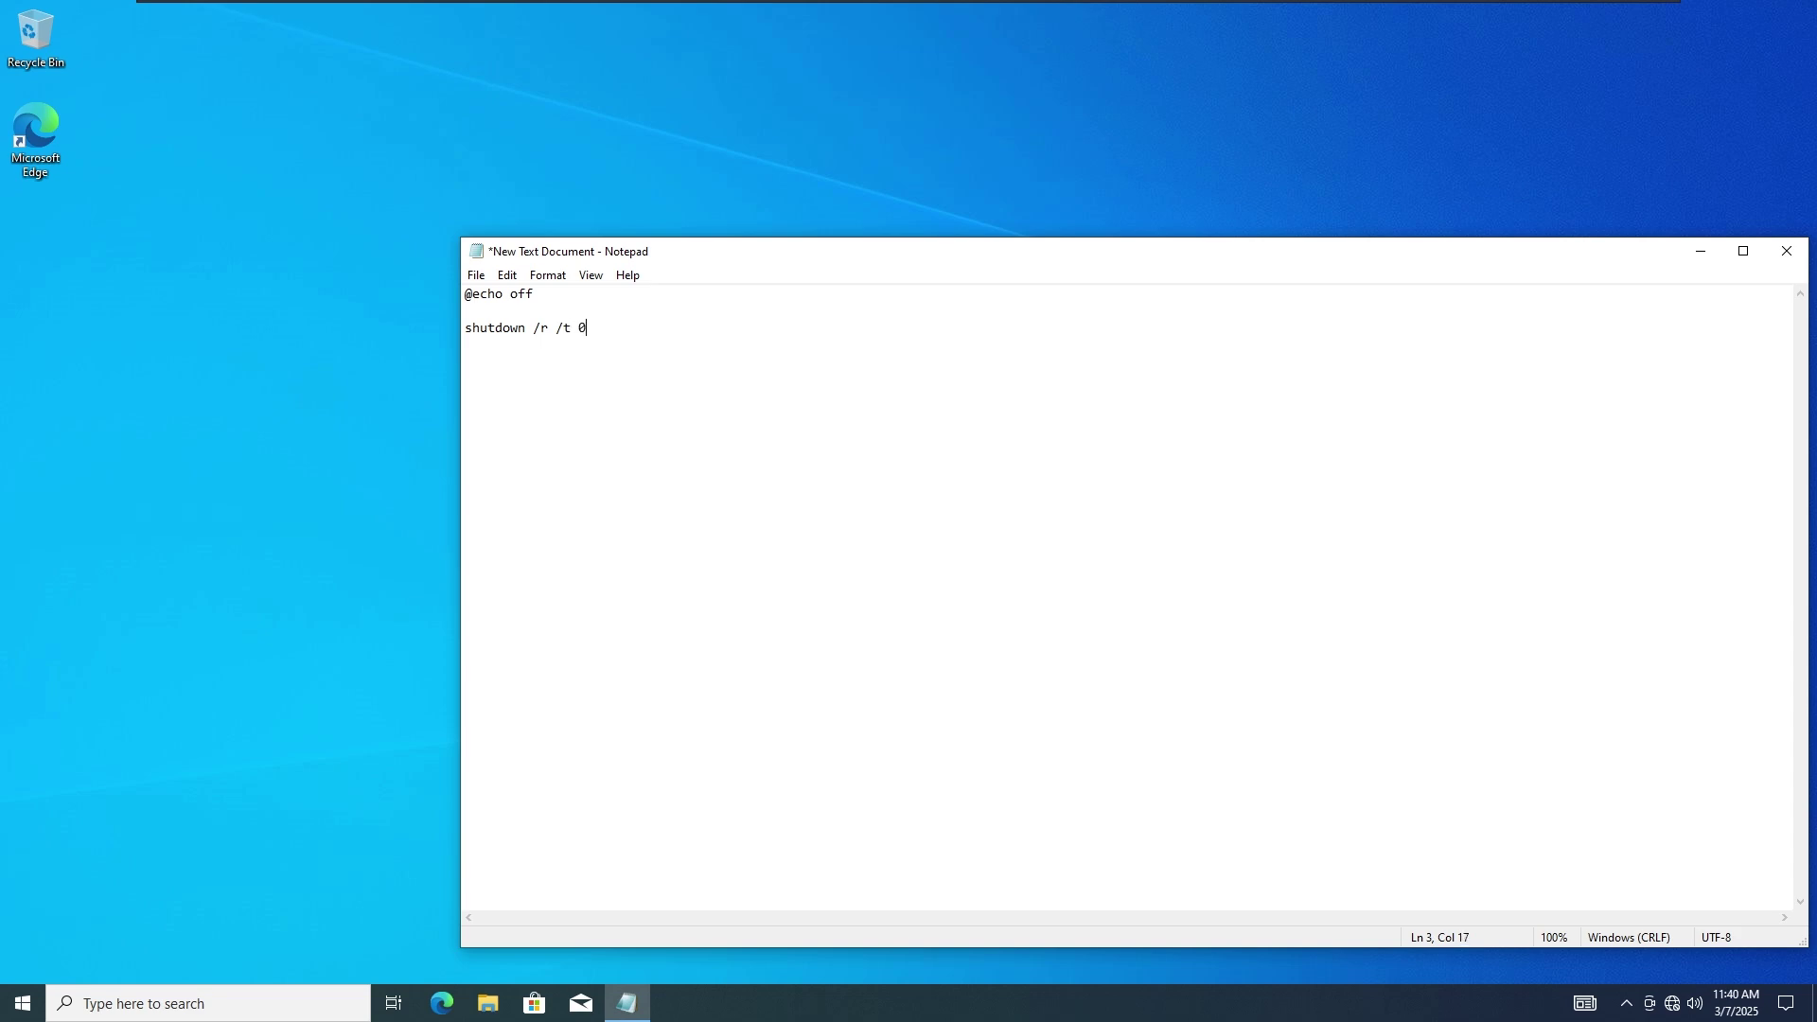
pyautogui.moveTo(720, 252); pyautogui.dragTo(555, 238)
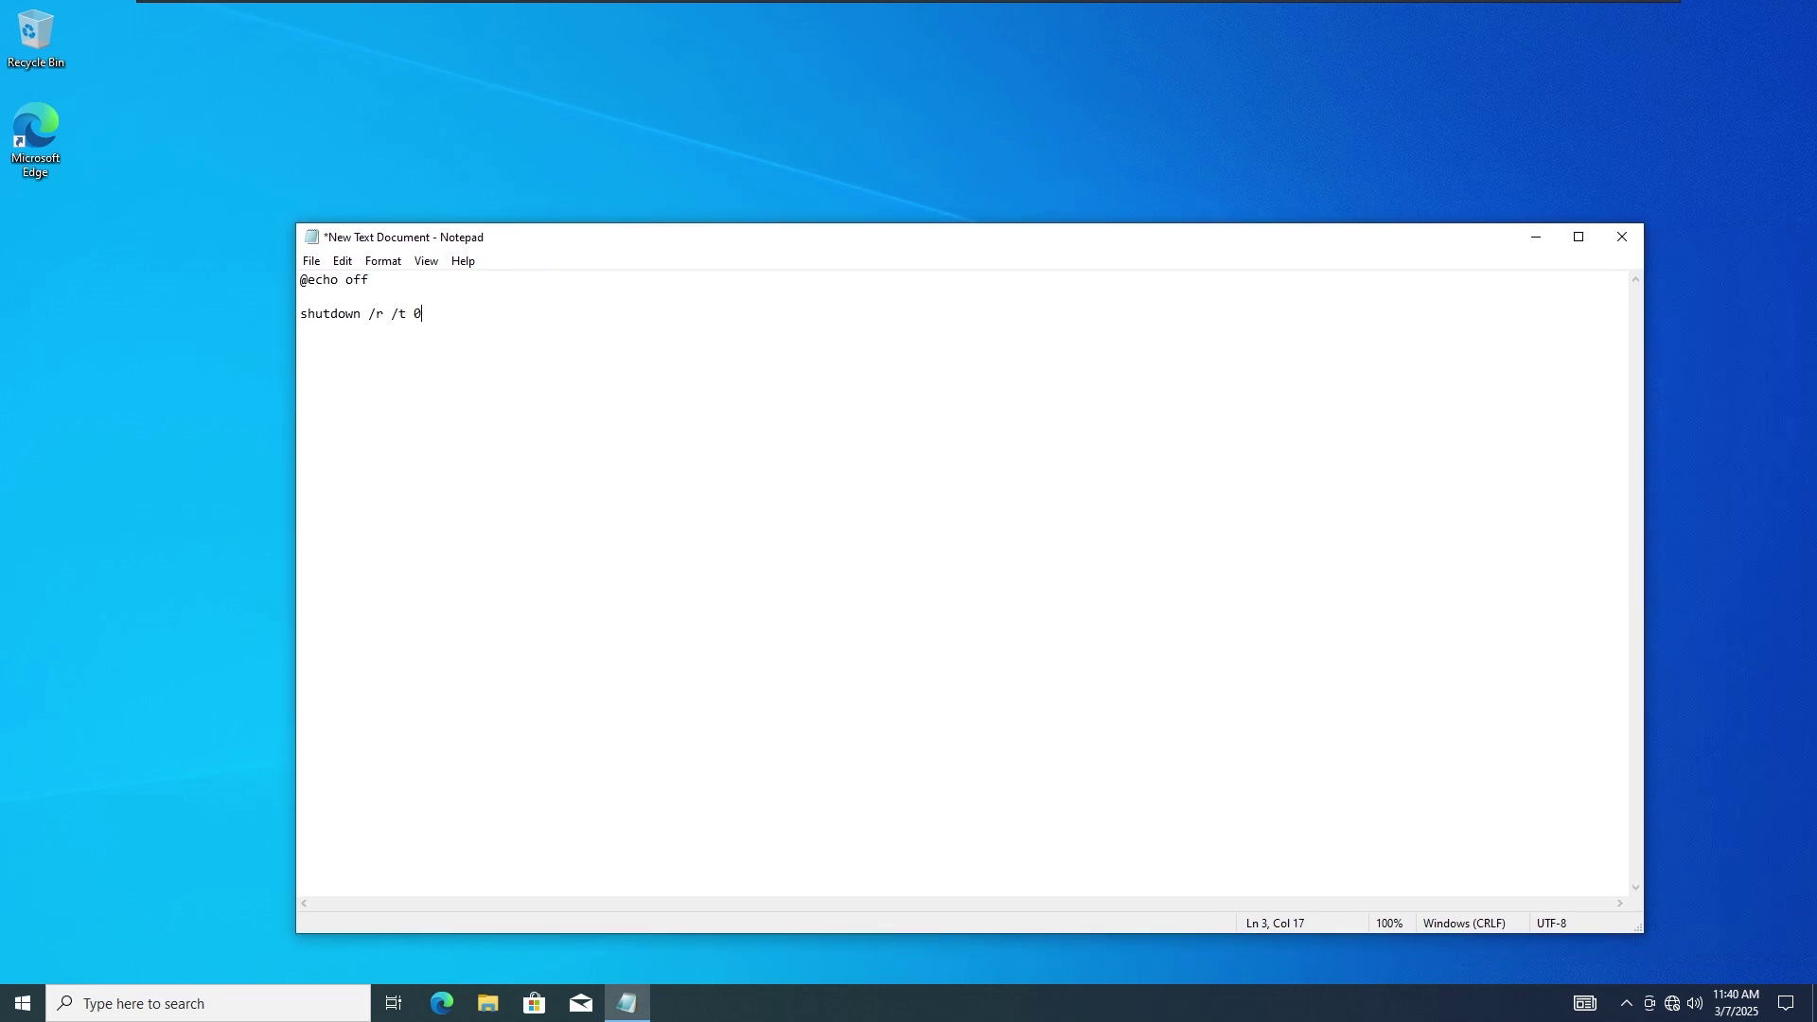
# Save the script, including a copy on the desktop named Restart.bat.
pyautogui.hotkey('ctrl', 's')
pyautogui.click(311, 261)
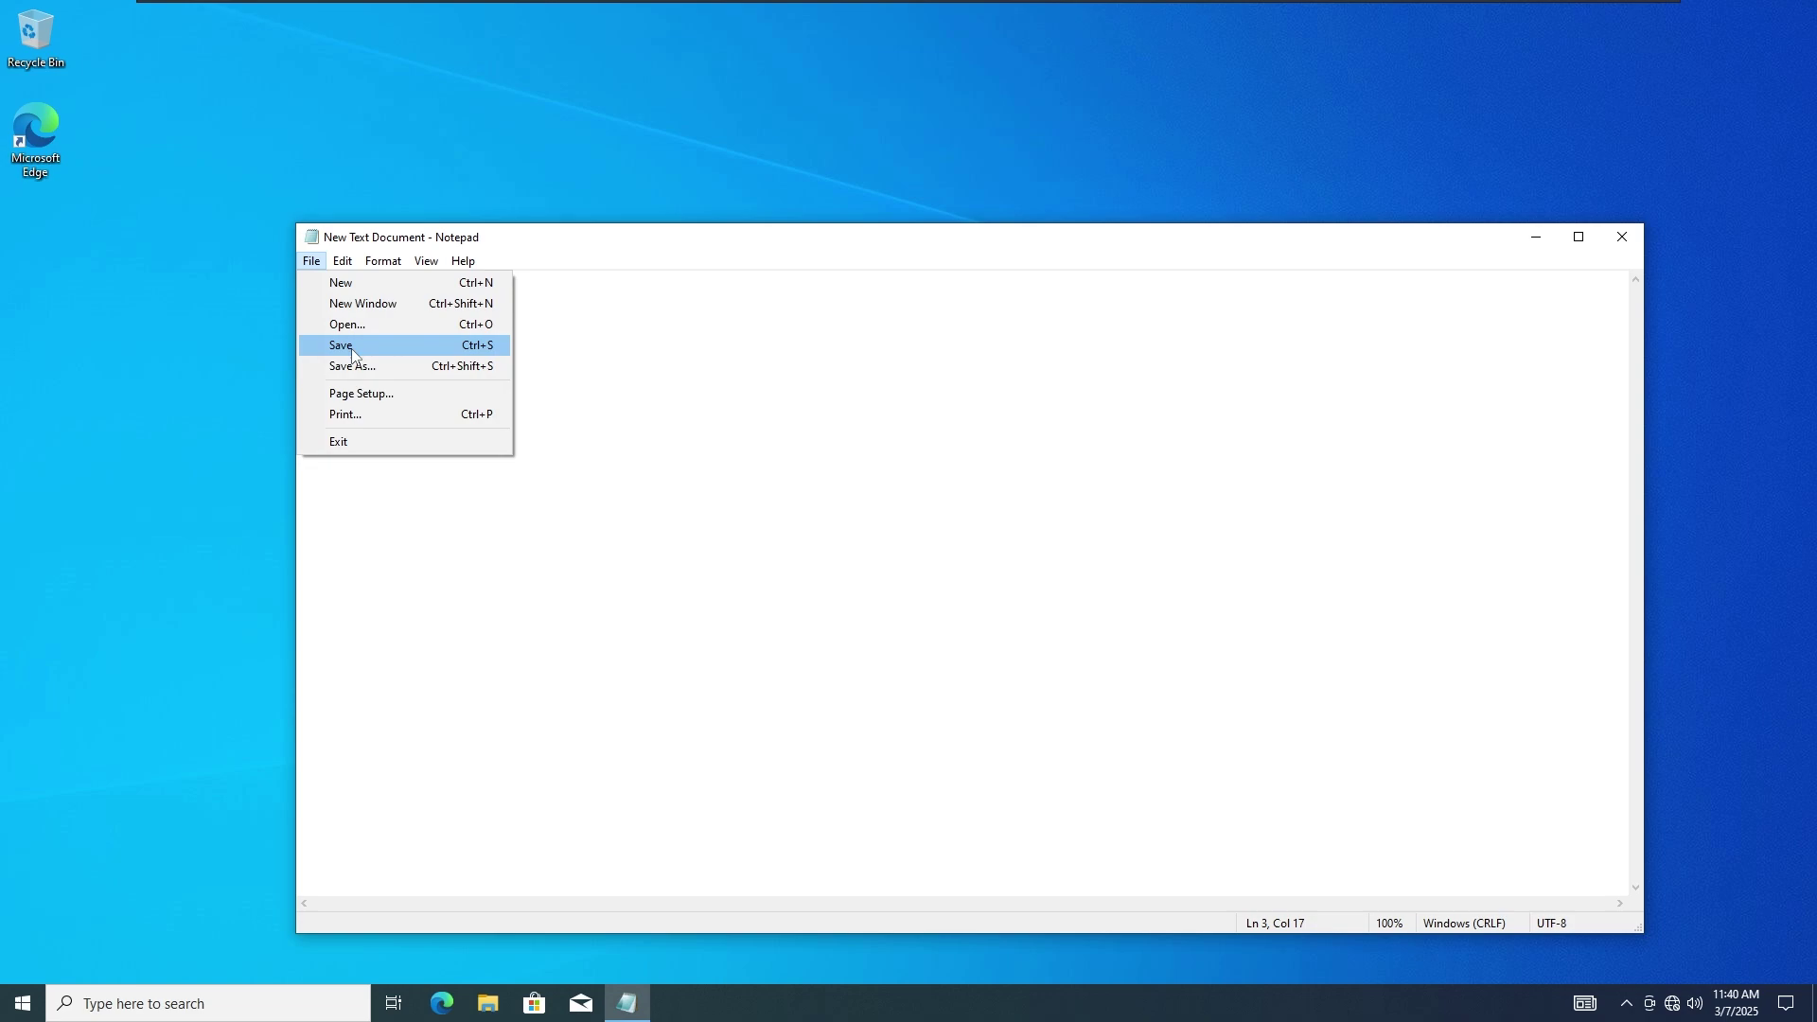
pyautogui.click(336, 368)
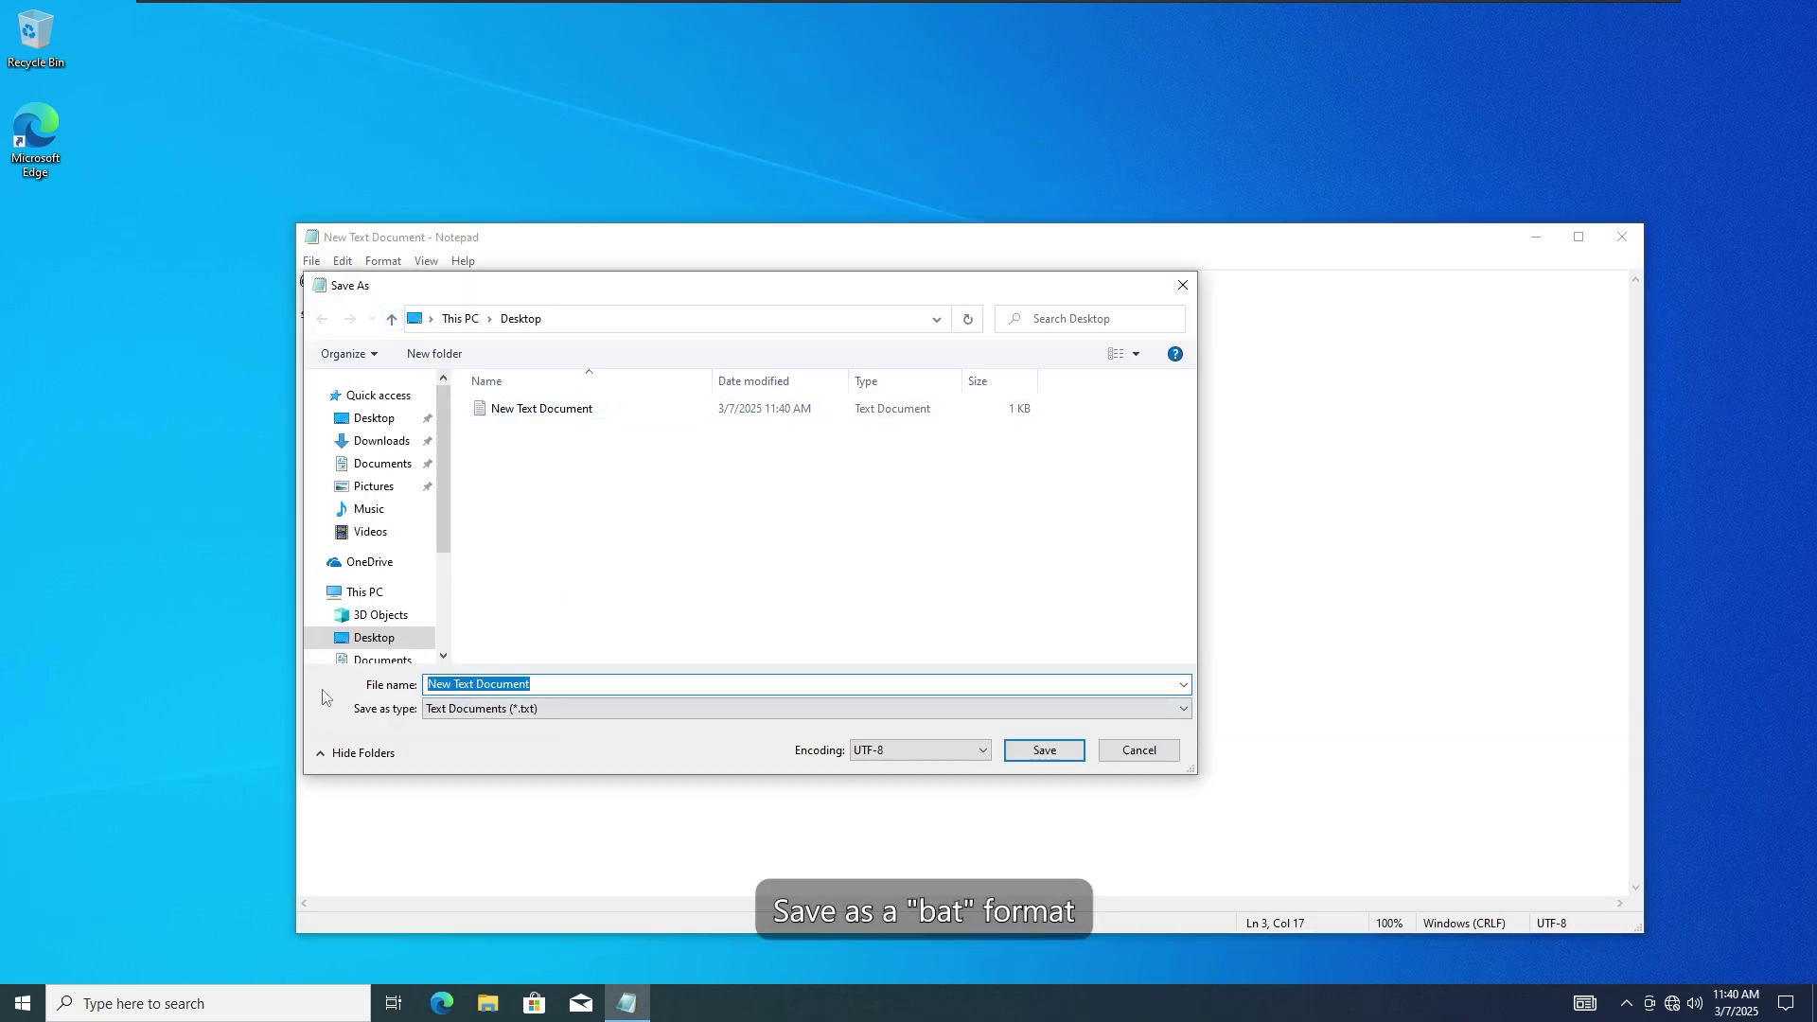
pyautogui.write('Restart.bat')
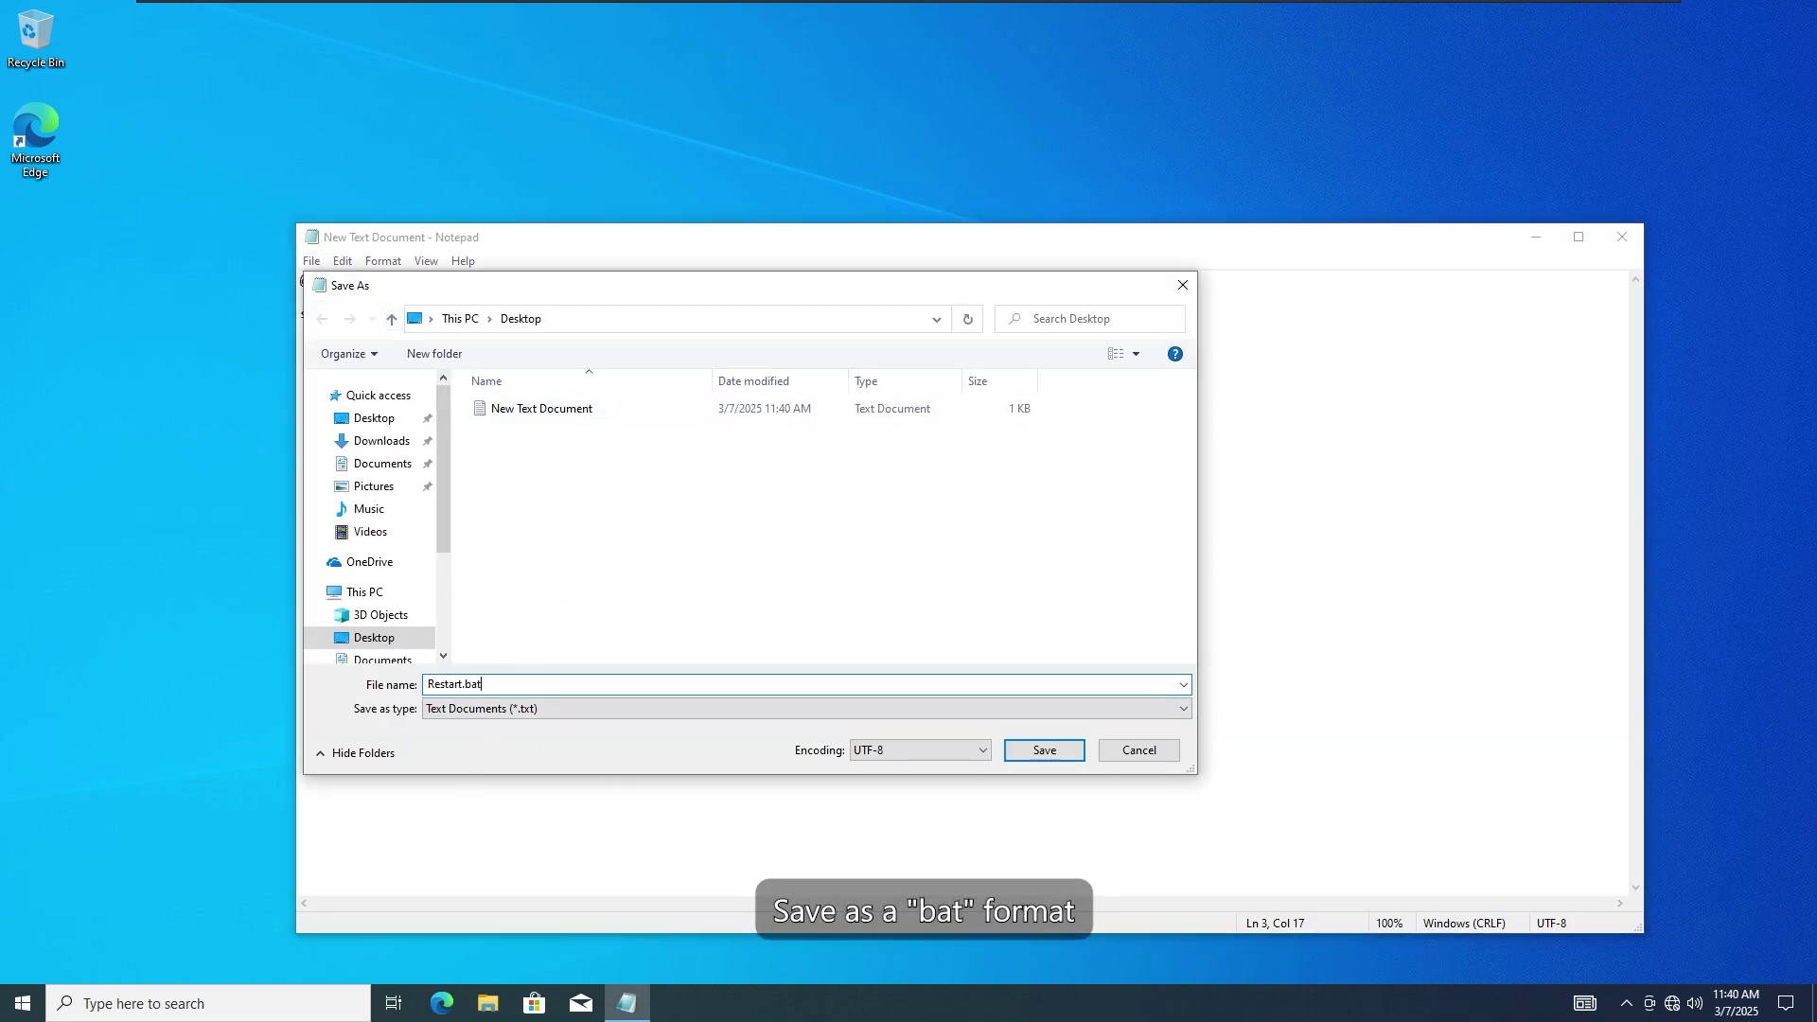
pyautogui.click(1033, 761)
# Close Notepad and move the Restart batch file to an open area of the desktop.
pyautogui.moveTo(662, 239); pyautogui.dragTo(609, 341)
pyautogui.click(1566, 343)
pyautogui.moveTo(69, 223); pyautogui.dragTo(1042, 305)
pyautogui.moveTo(885, 432); pyautogui.dragTo(112, 248)
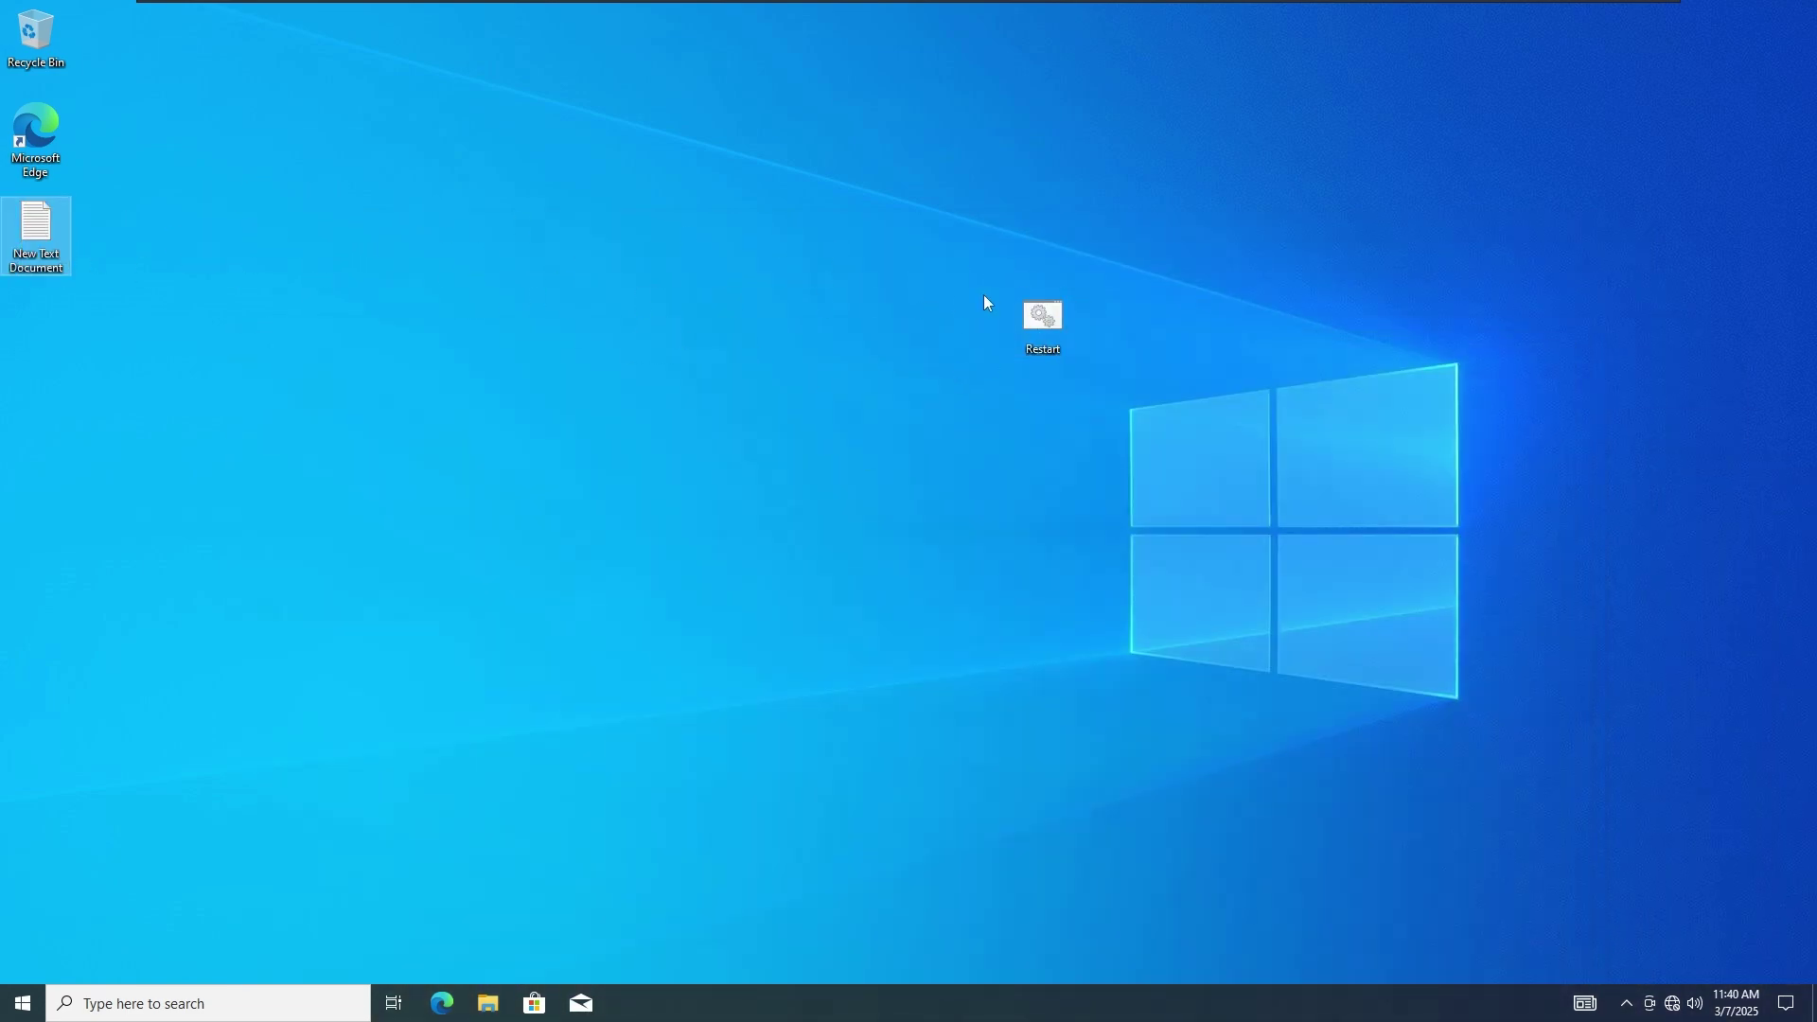
pyautogui.click(1018, 338)
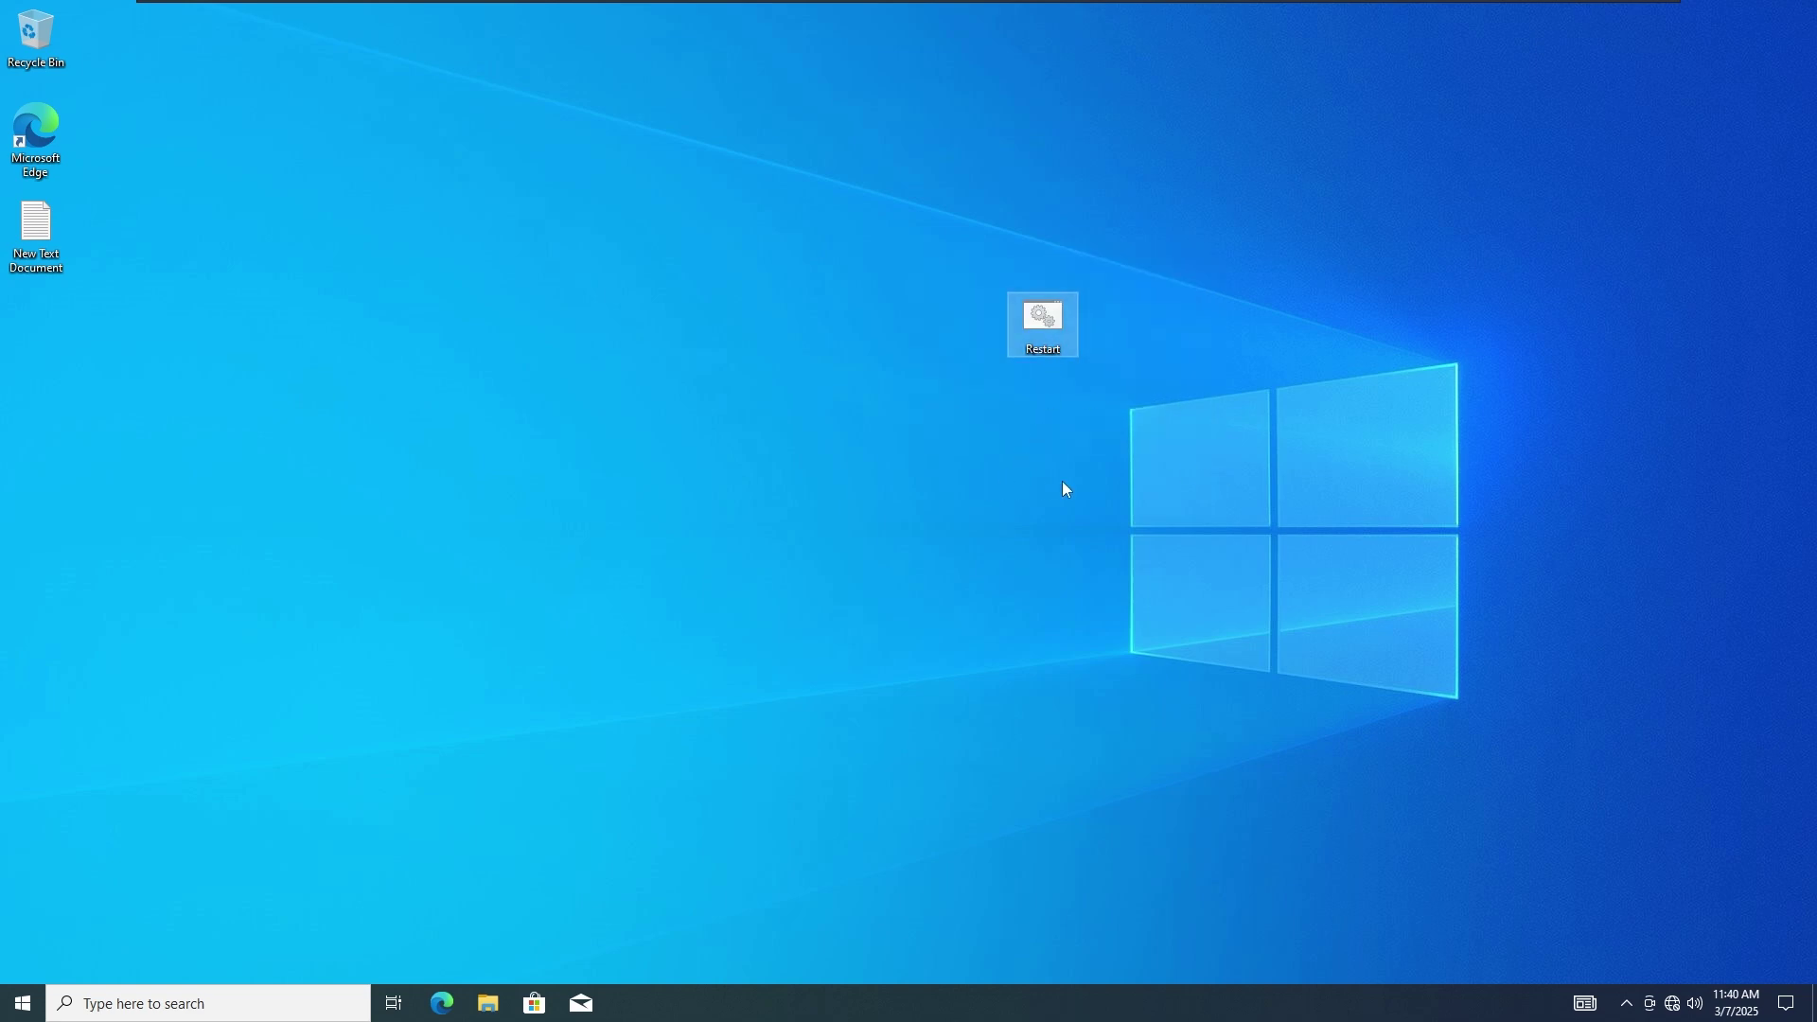
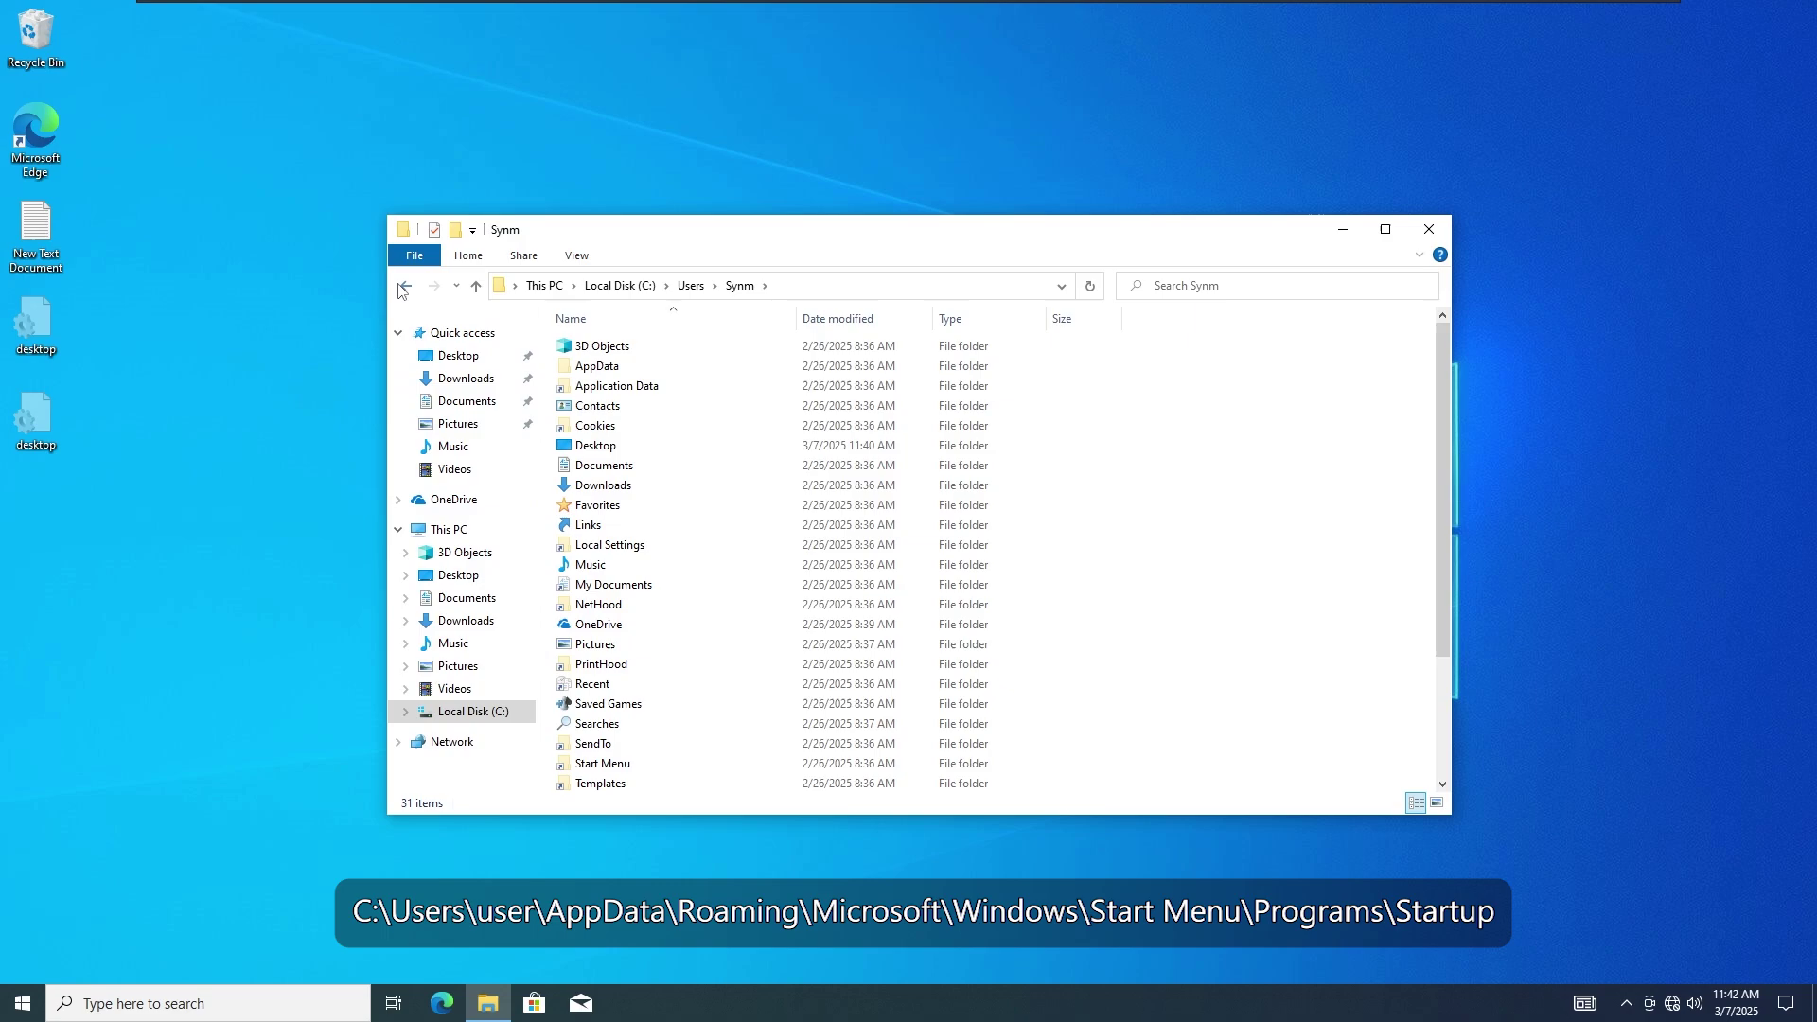
# Browse to the user profile's AppData\Roaming\Microsoft\Windows\Start Menu\Programs\Startup folder.
pyautogui.click(406, 286)
pyautogui.doubleClick(602, 425)
pyautogui.doubleClick(641, 369)
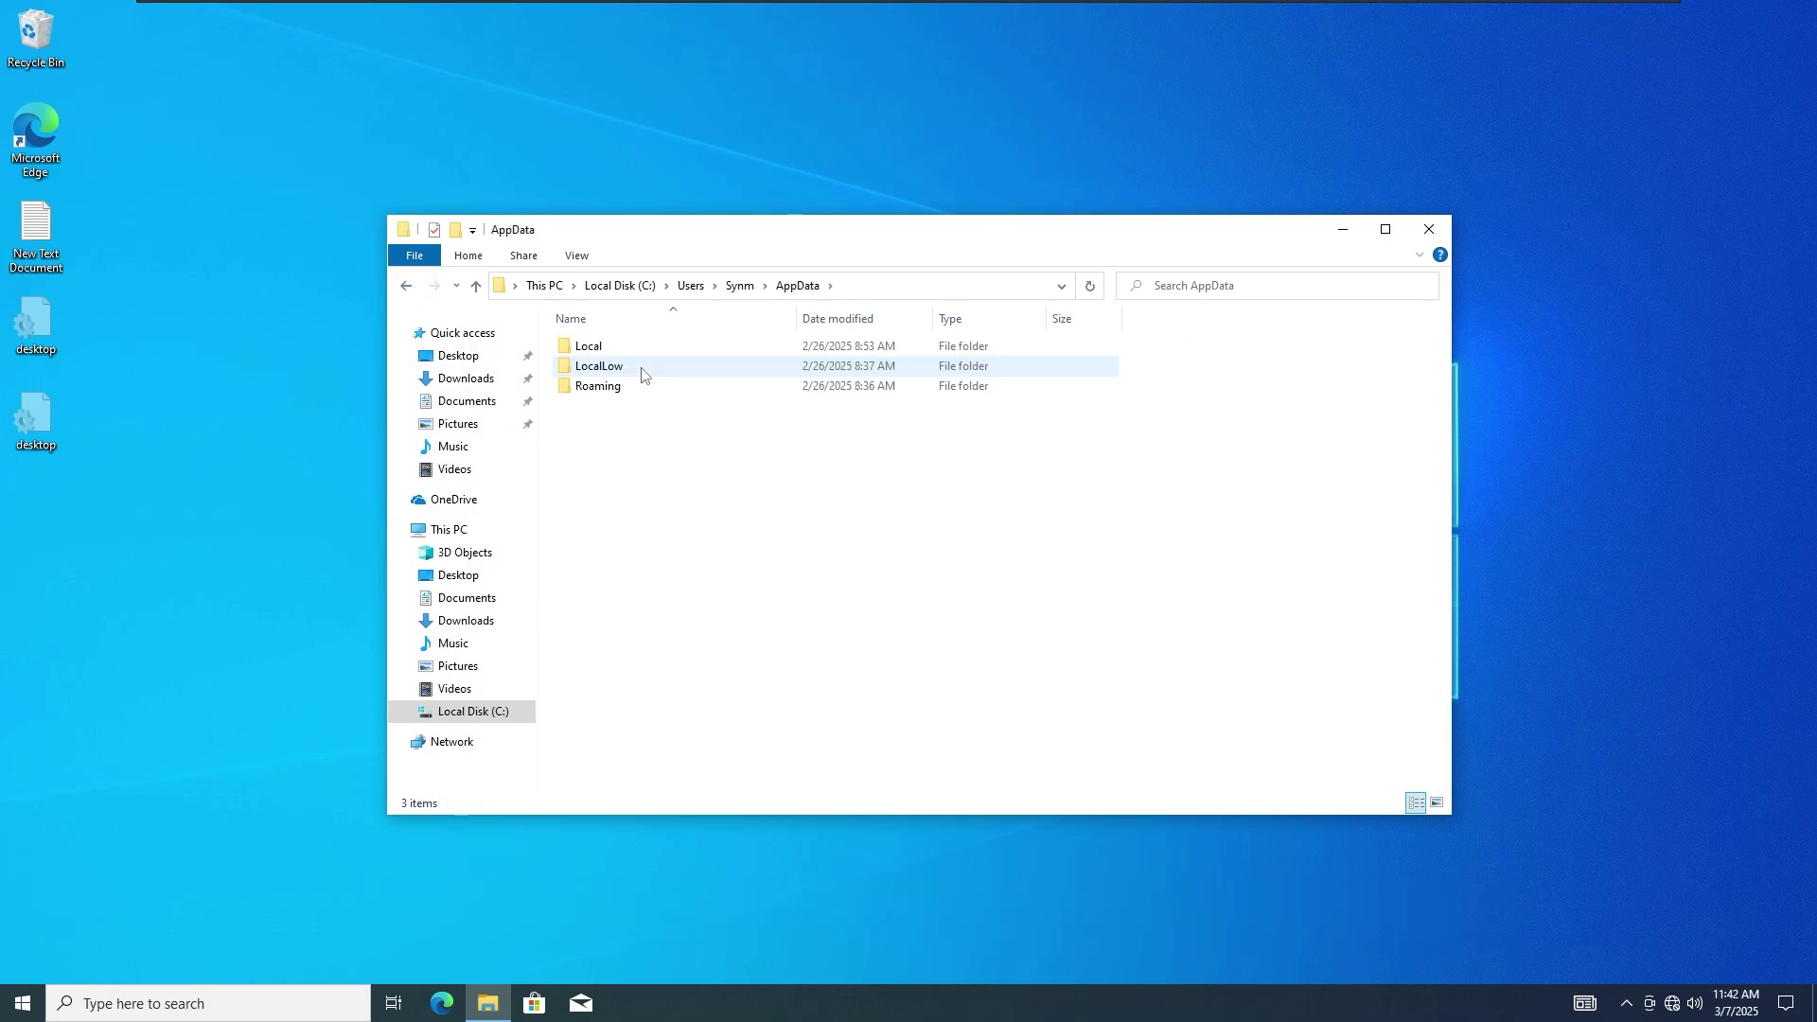
pyautogui.doubleClick(641, 387)
pyautogui.doubleClick(640, 368)
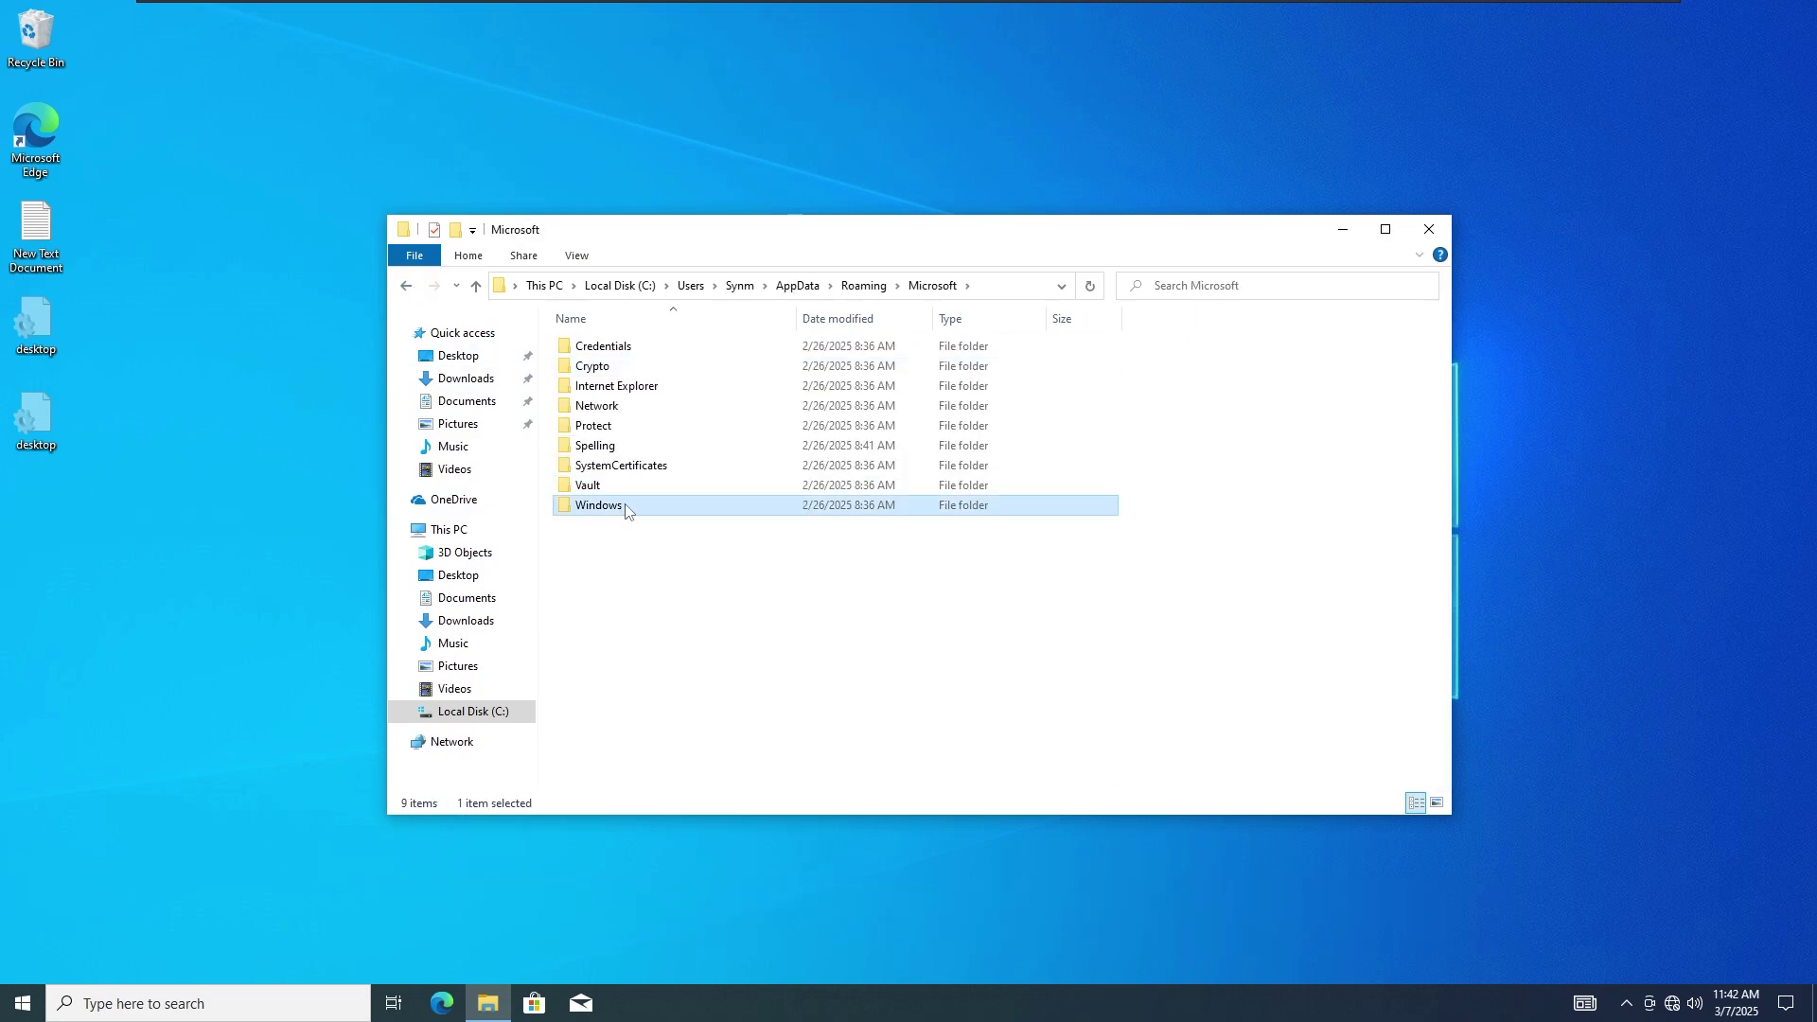
pyautogui.doubleClick(628, 506)
pyautogui.doubleClick(686, 486)
pyautogui.doubleClick(665, 352)
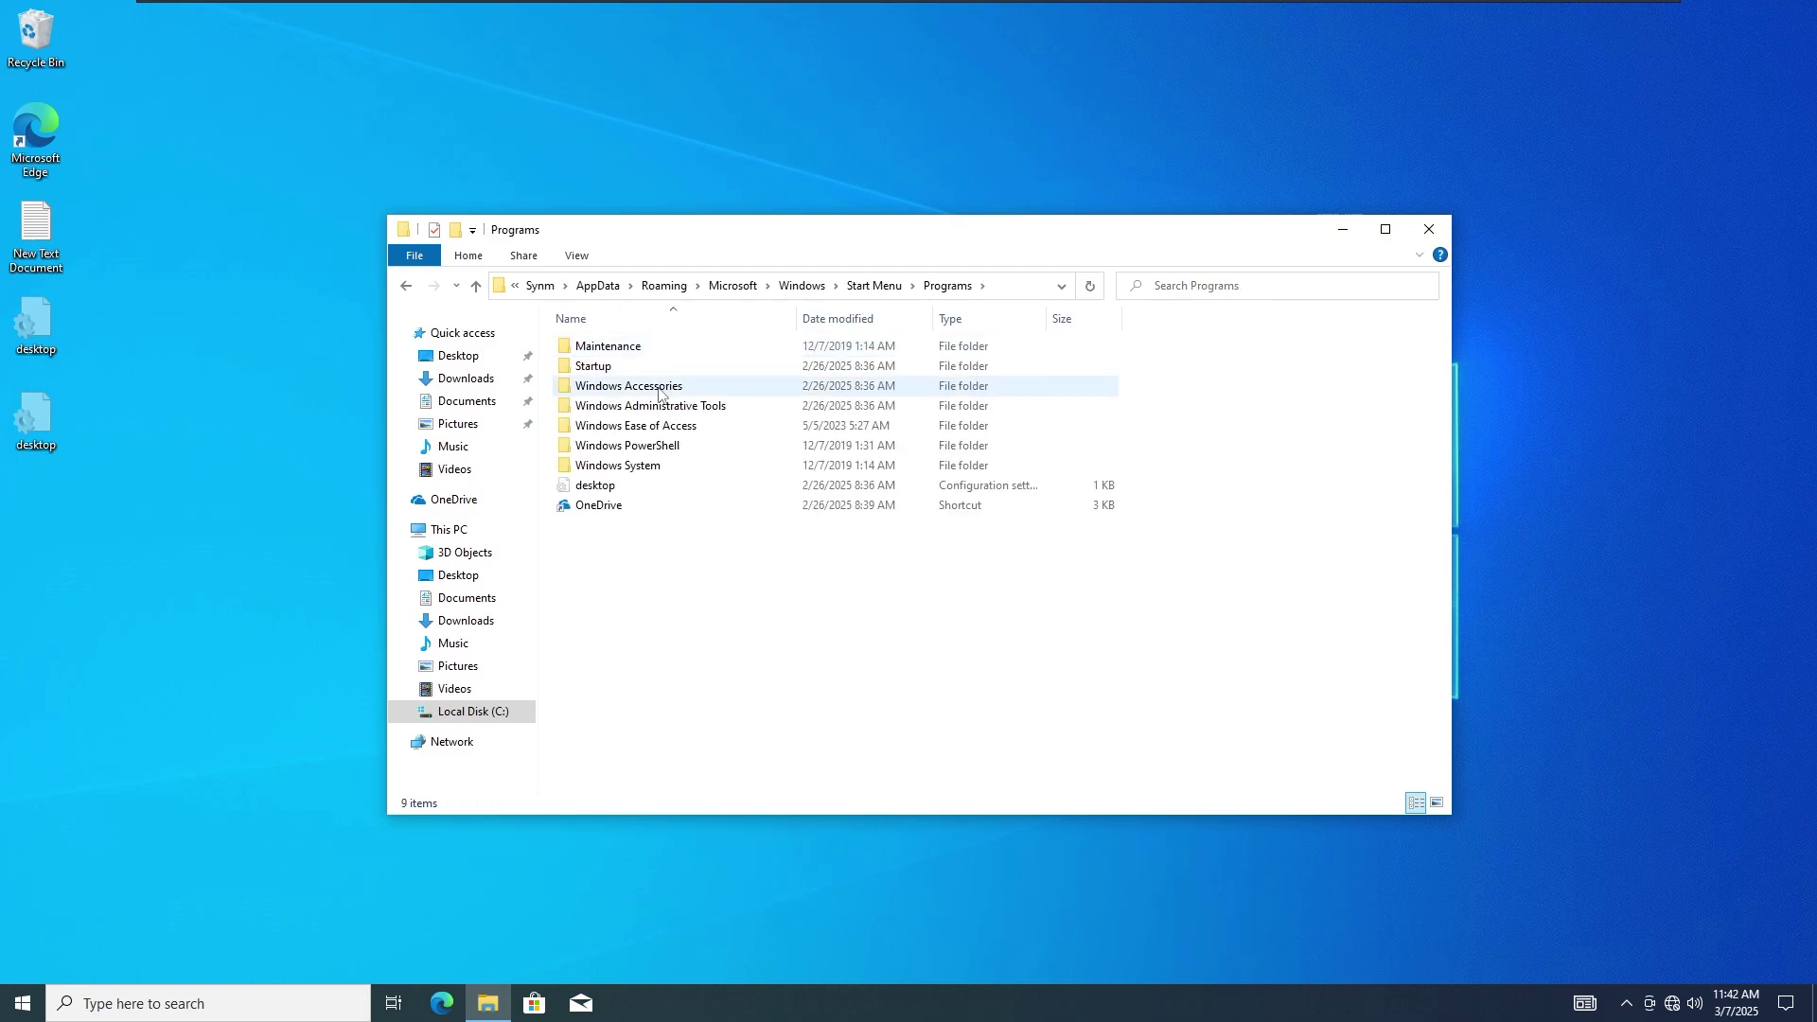
pyautogui.doubleClick(660, 369)
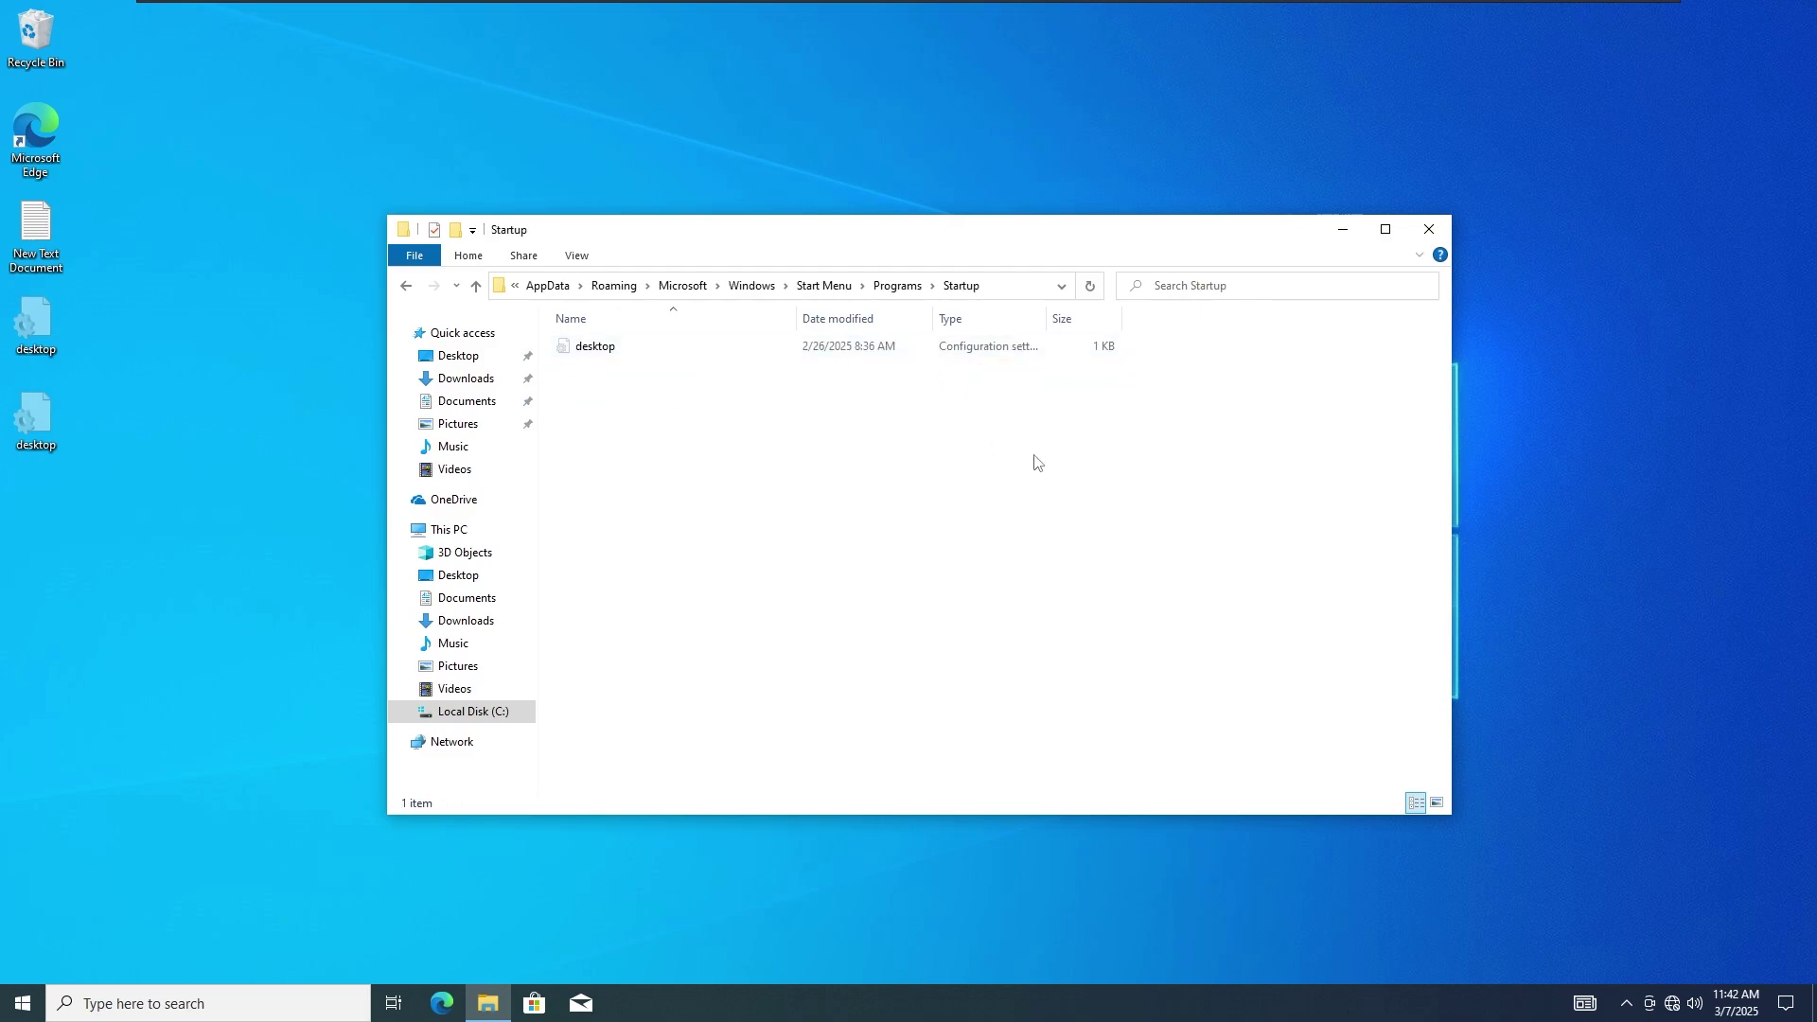
# Open the advanced view settings in Folder Options and go to the options for hidden and protected files.
pyautogui.click(576, 256)
pyautogui.click(1301, 295)
pyautogui.click(481, 368)
pyautogui.scroll(-1, 488, 662)
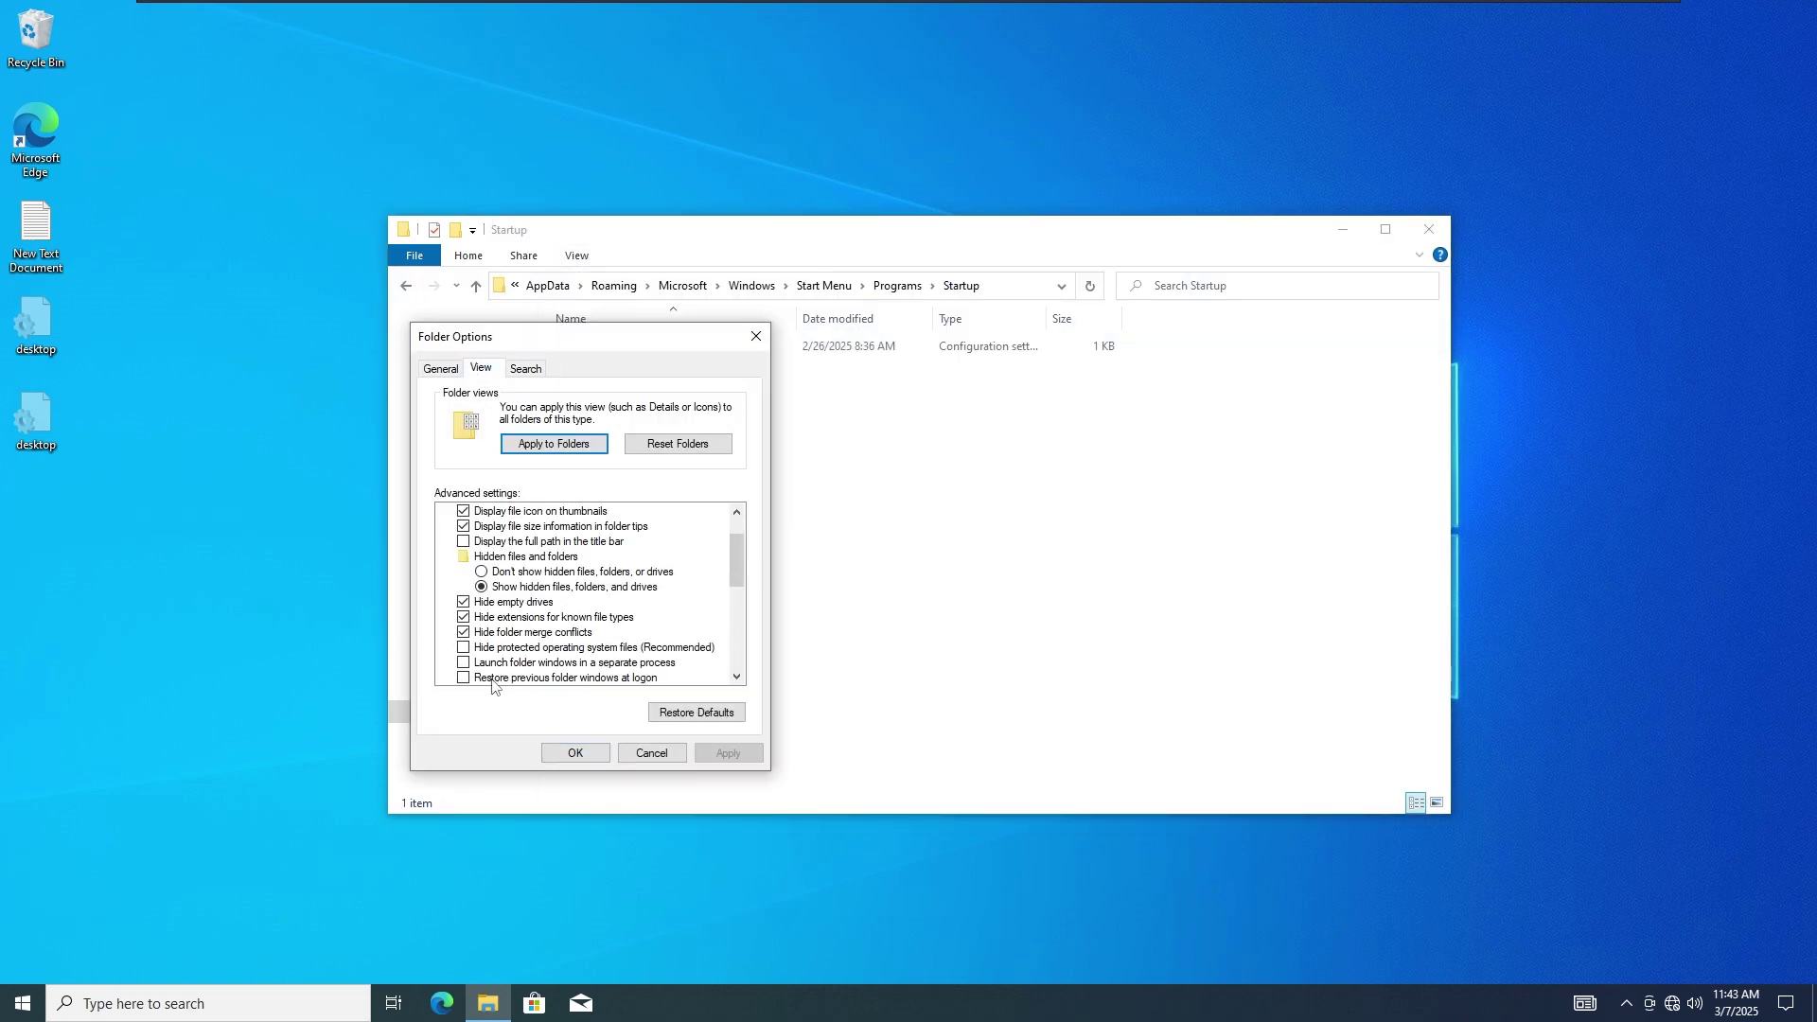
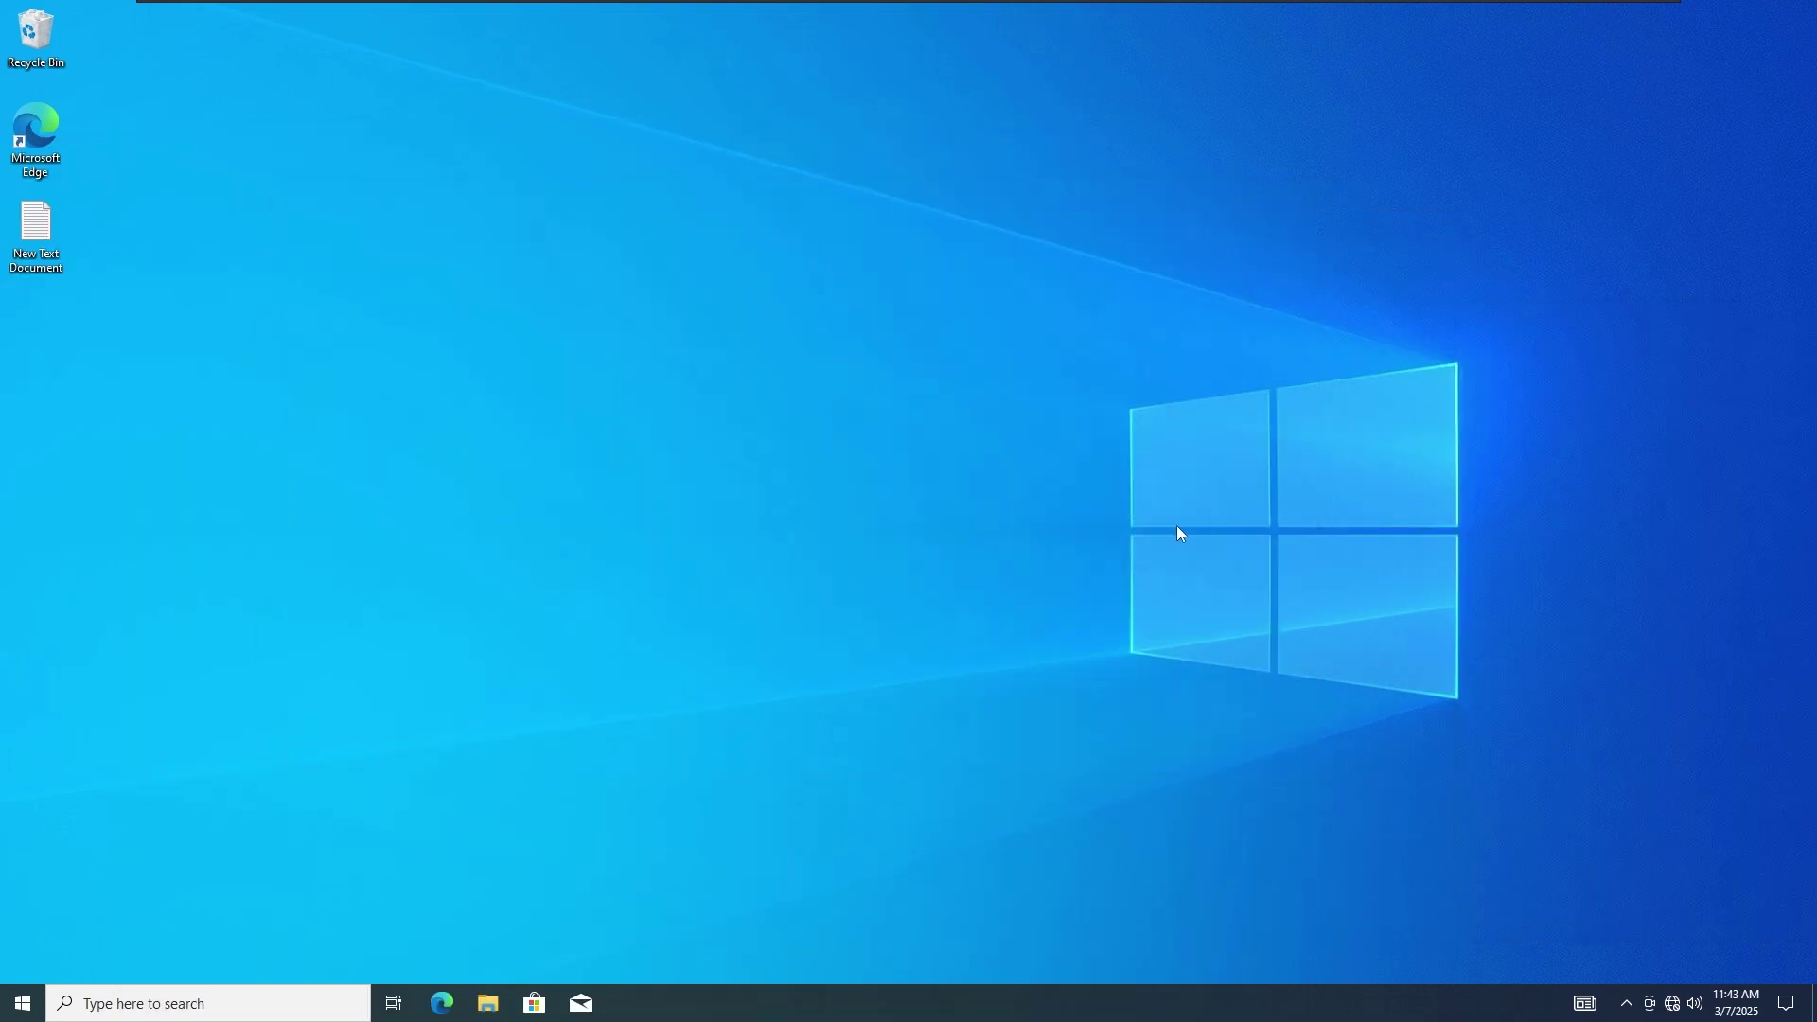
# Restart the computer to test the startup script.
pyautogui.click(23, 993)
pyautogui.click(23, 960)
pyautogui.click(58, 914)
# Search for notepad, launch Notepad, reposition its window and close it.
pyautogui.press('super')
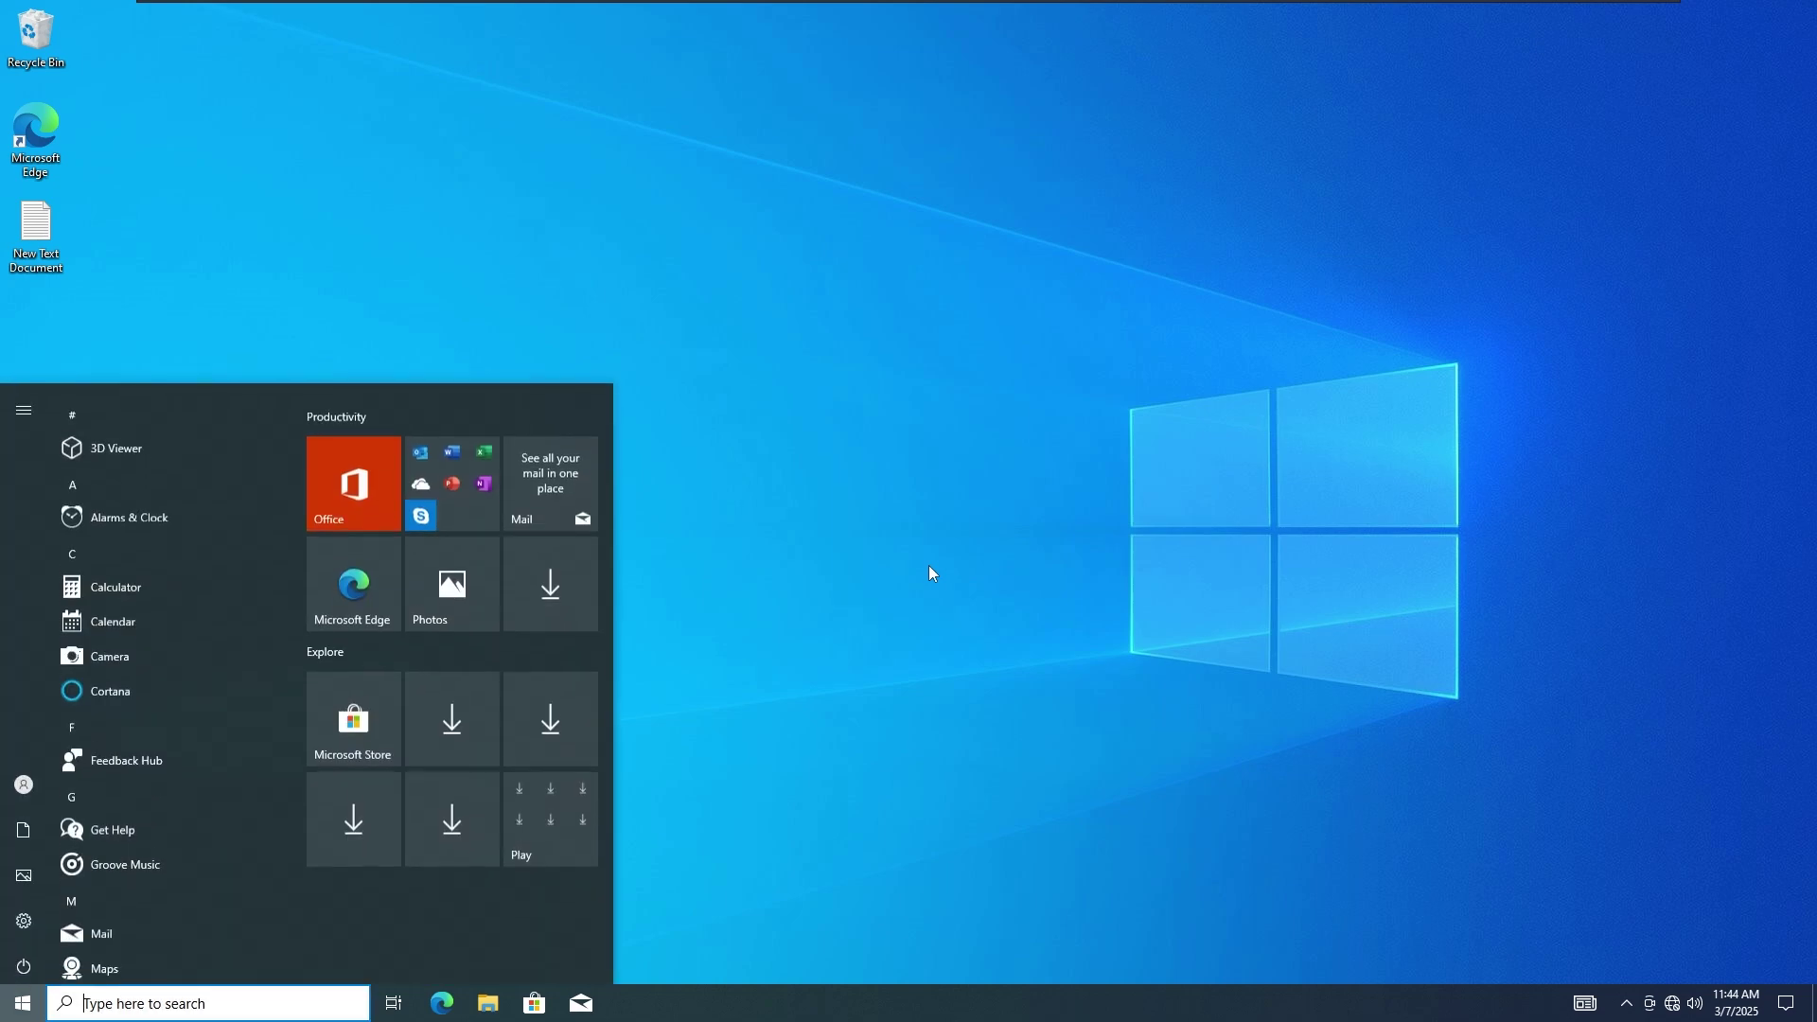
pyautogui.write('notepad')
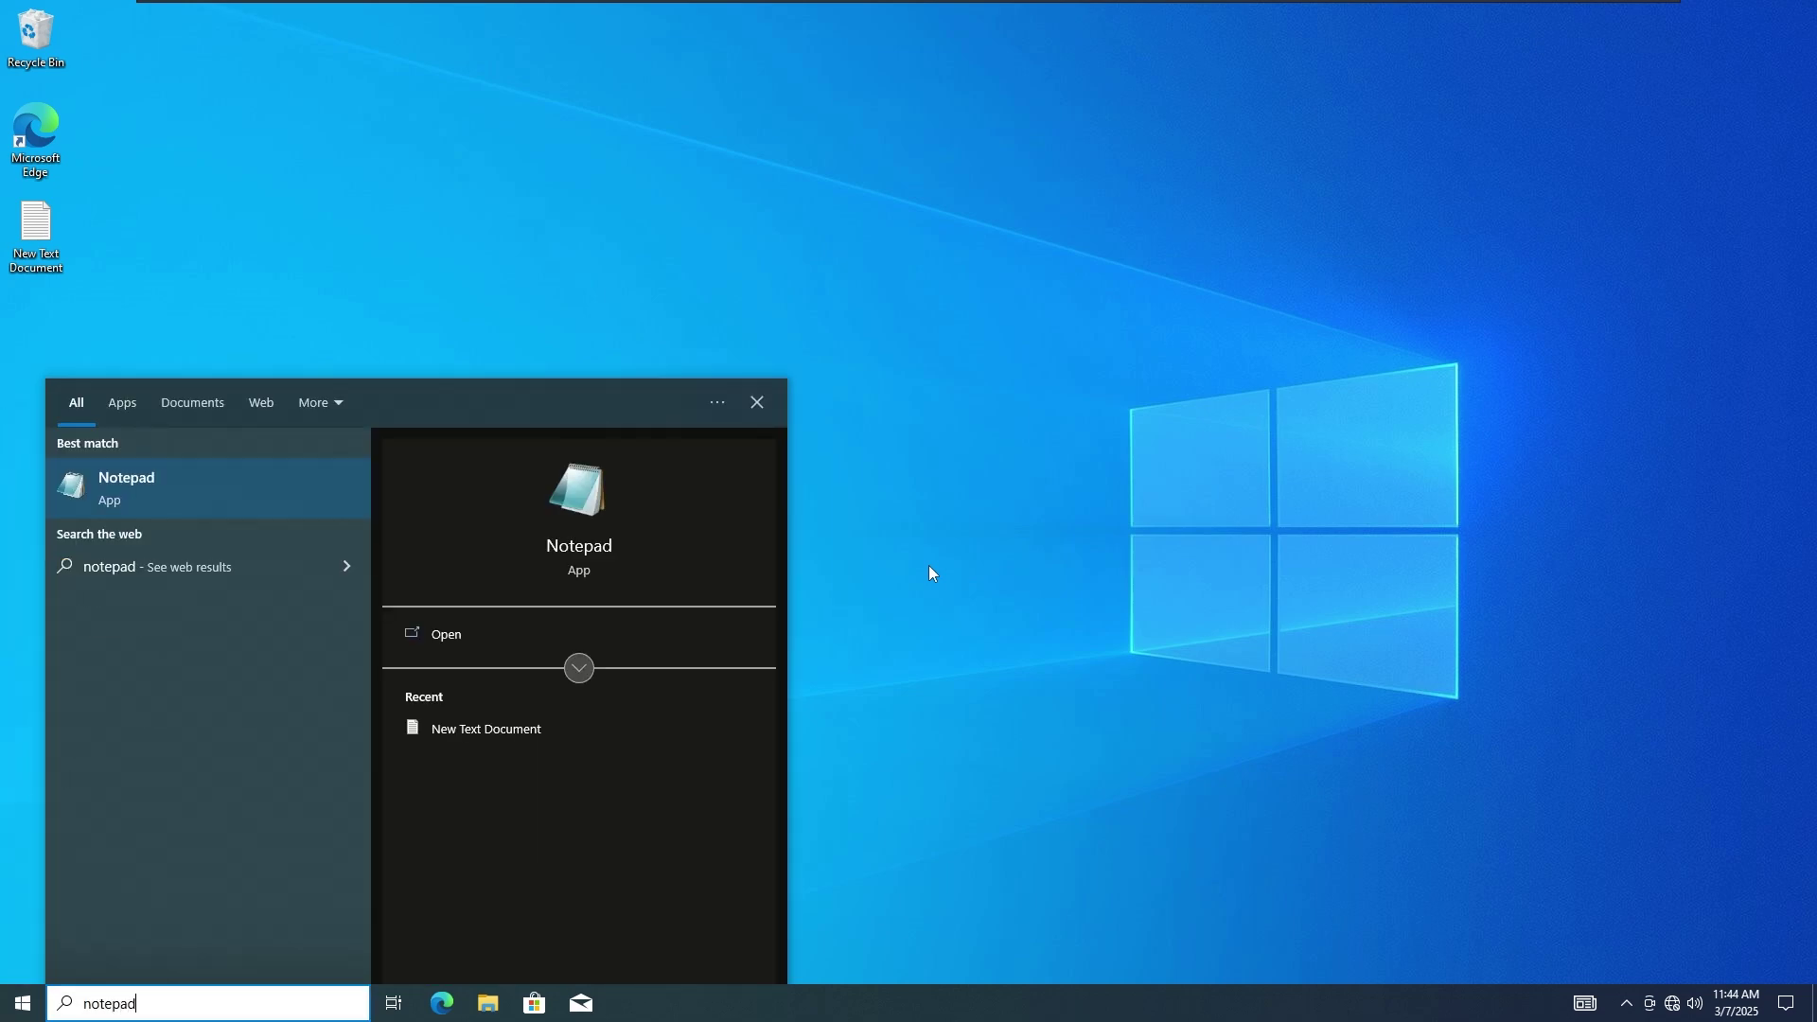
pyautogui.press('Return')
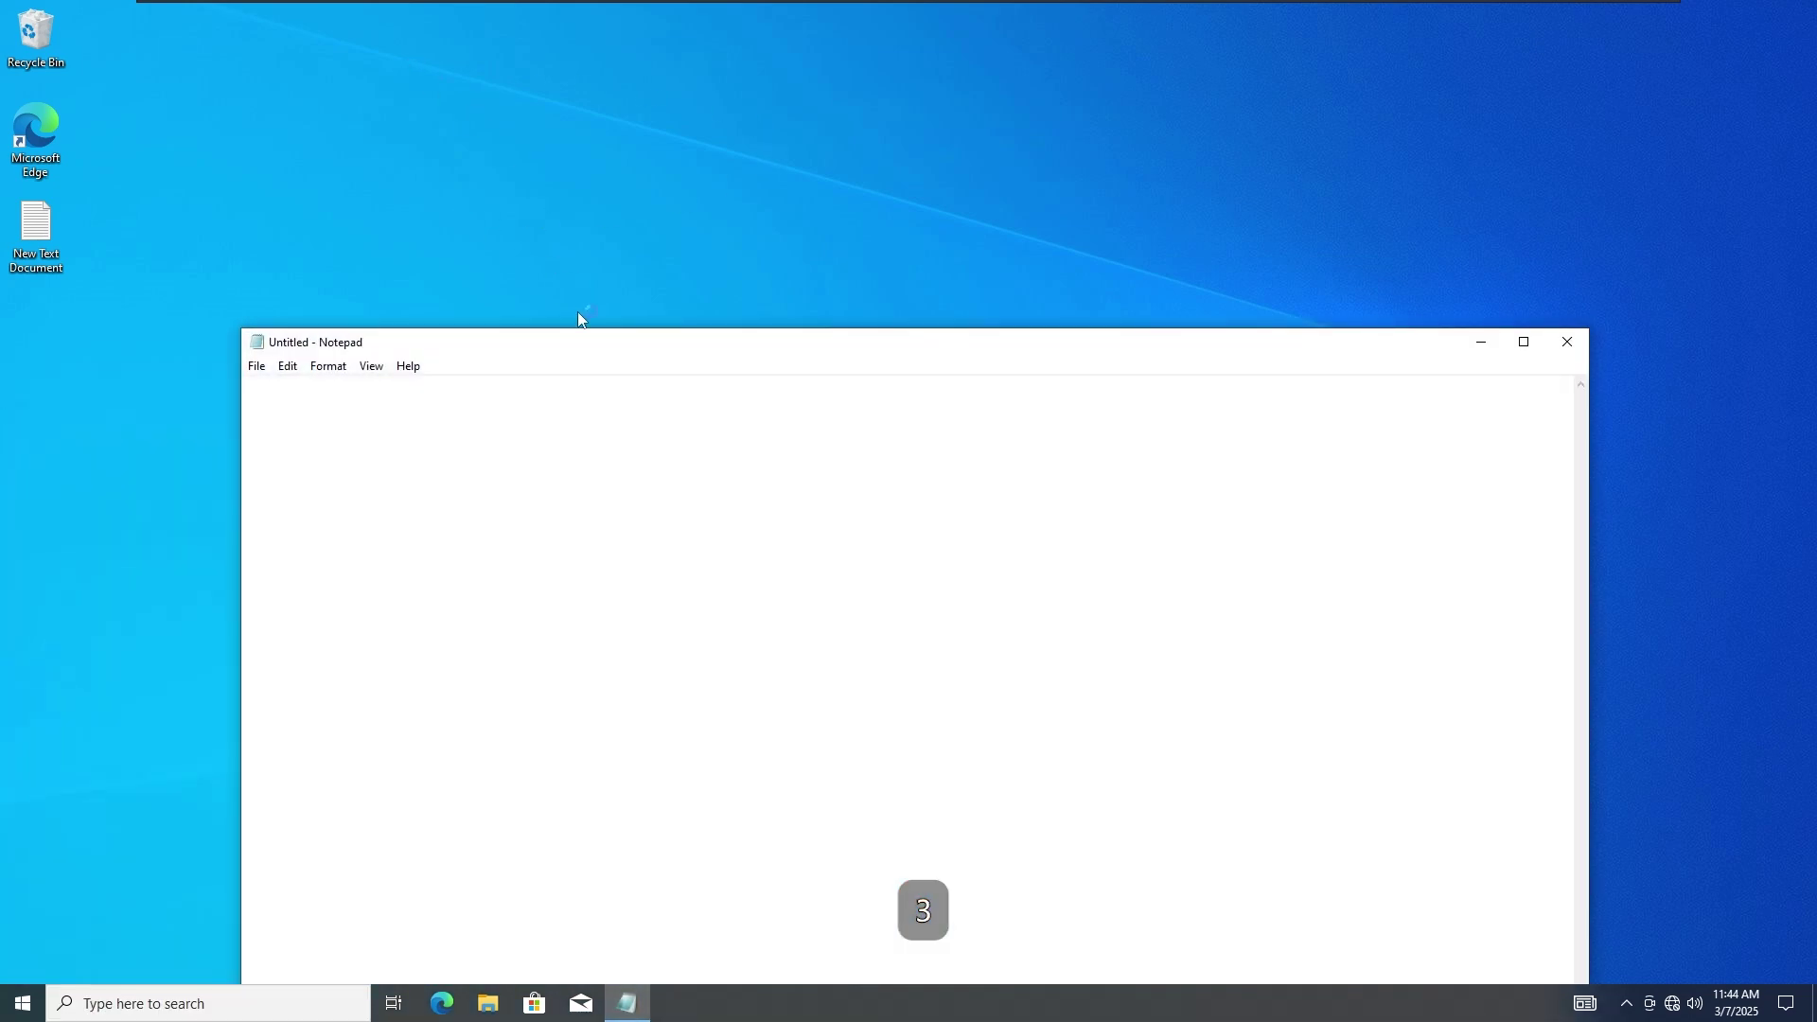
pyautogui.moveTo(576, 347); pyautogui.dragTo(590, 231)
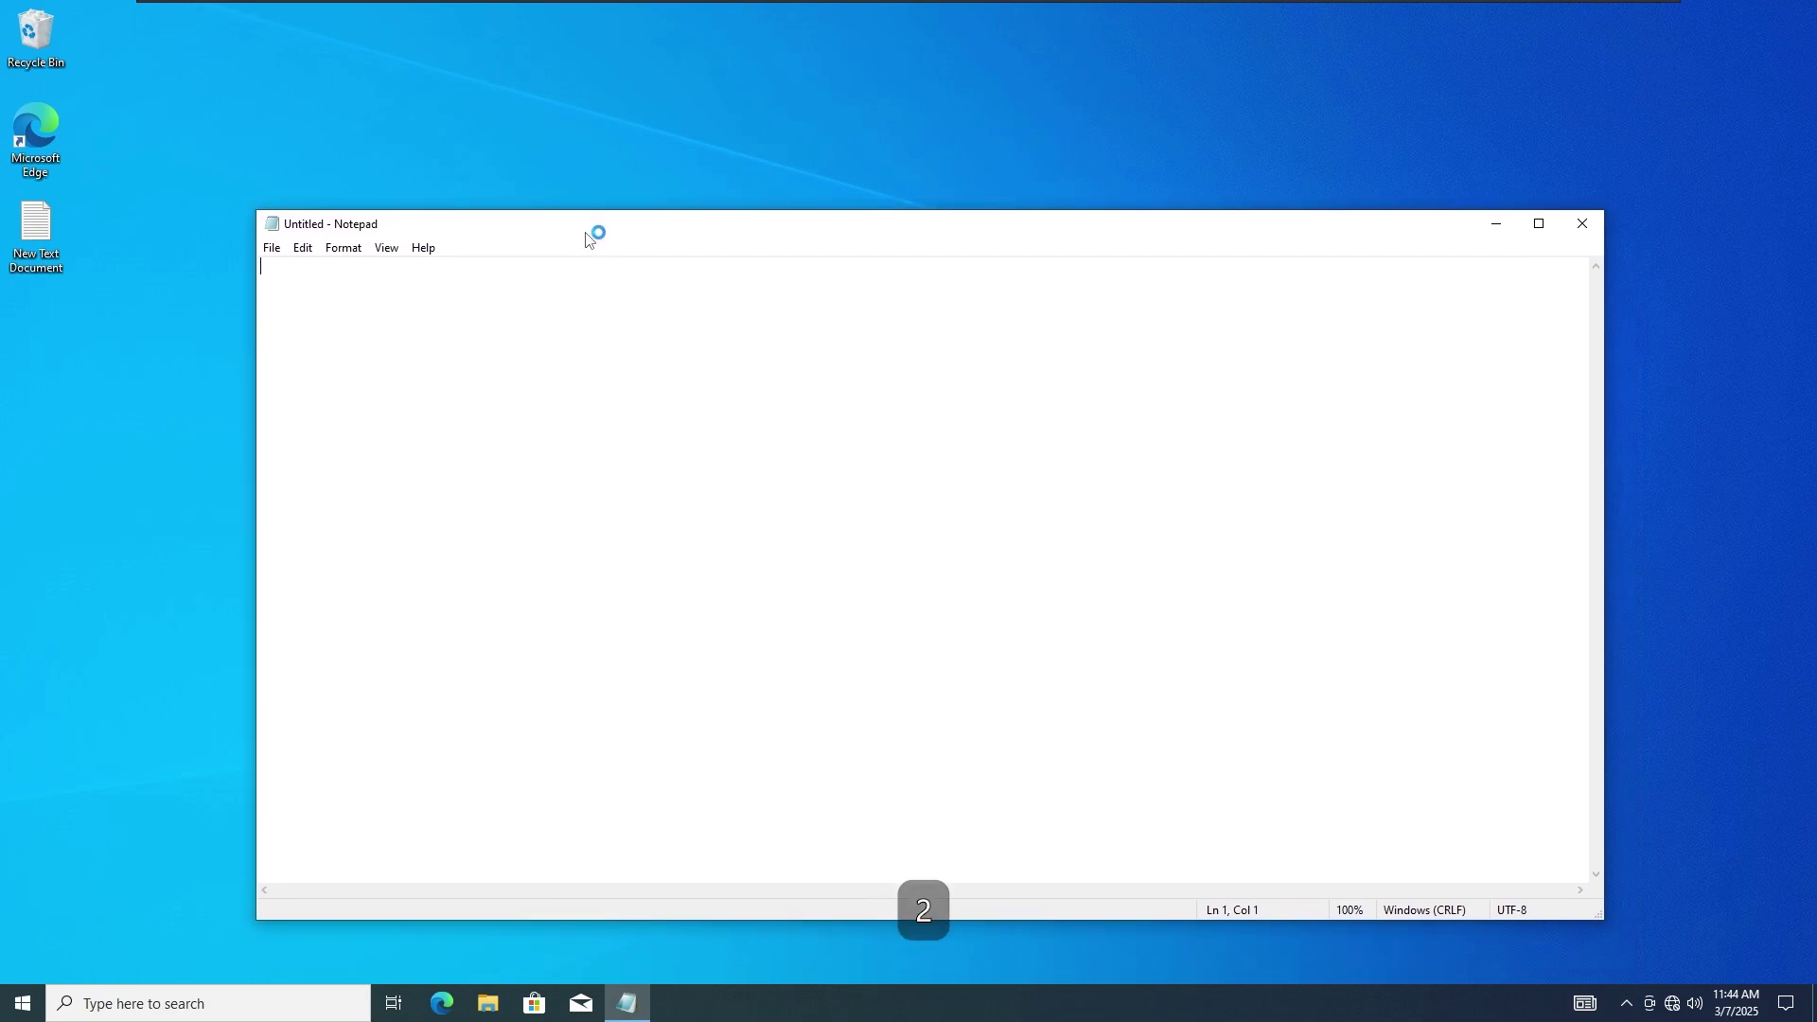
pyautogui.click(1599, 223)
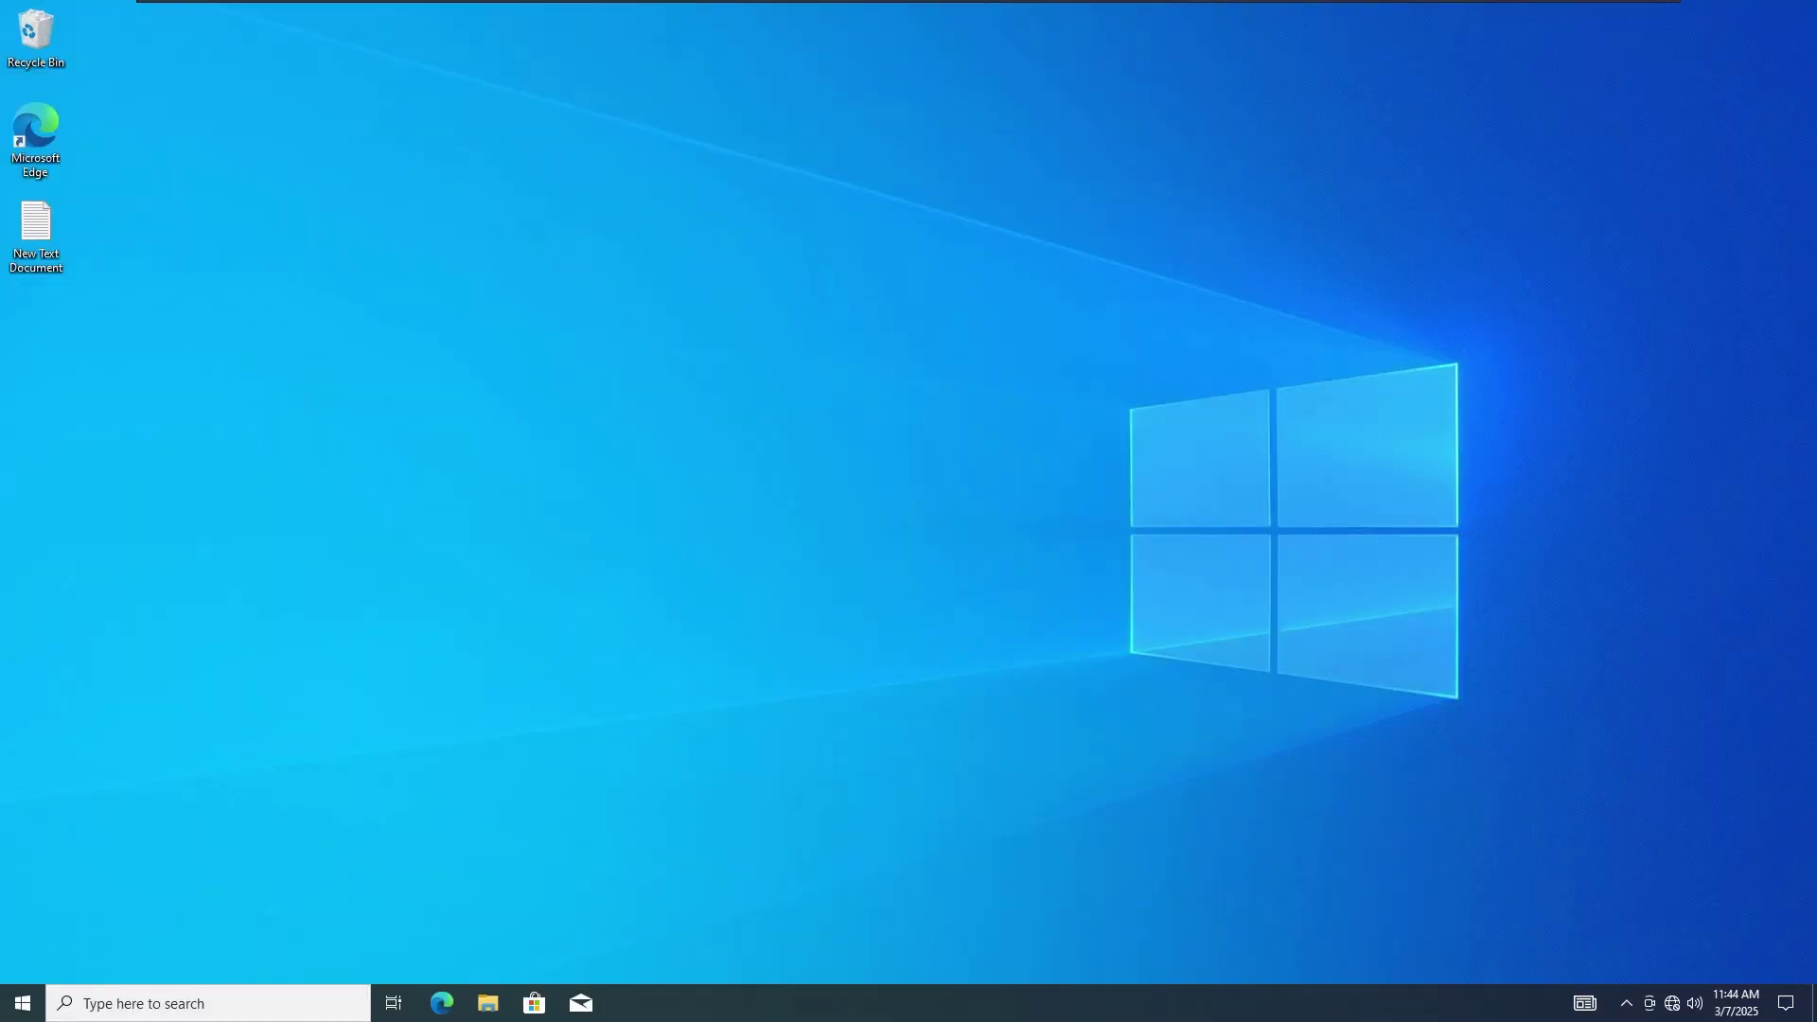
# Open File Explorer, look into the Documents and Desktop folders, and close the window.
pyautogui.click(487, 1003)
pyautogui.moveTo(690, 199); pyautogui.dragTo(786, 246)
pyautogui.click(443, 614)
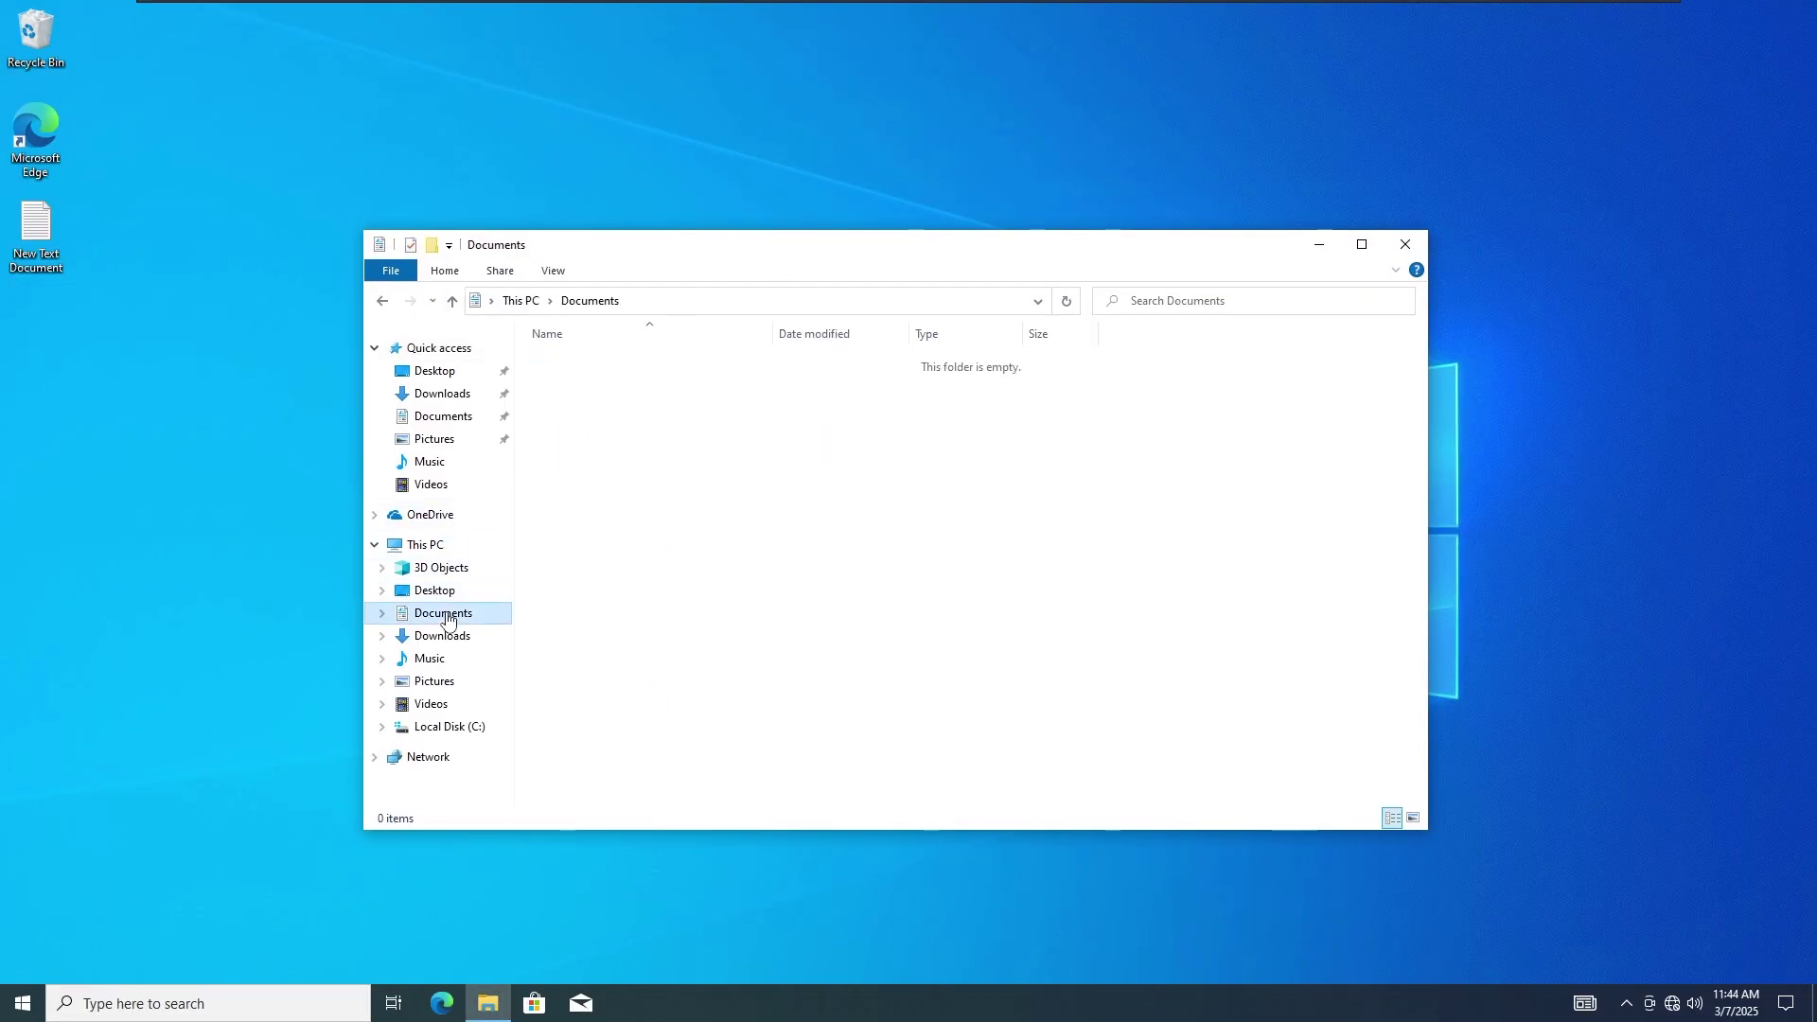
pyautogui.click(448, 595)
pyautogui.click(1408, 246)
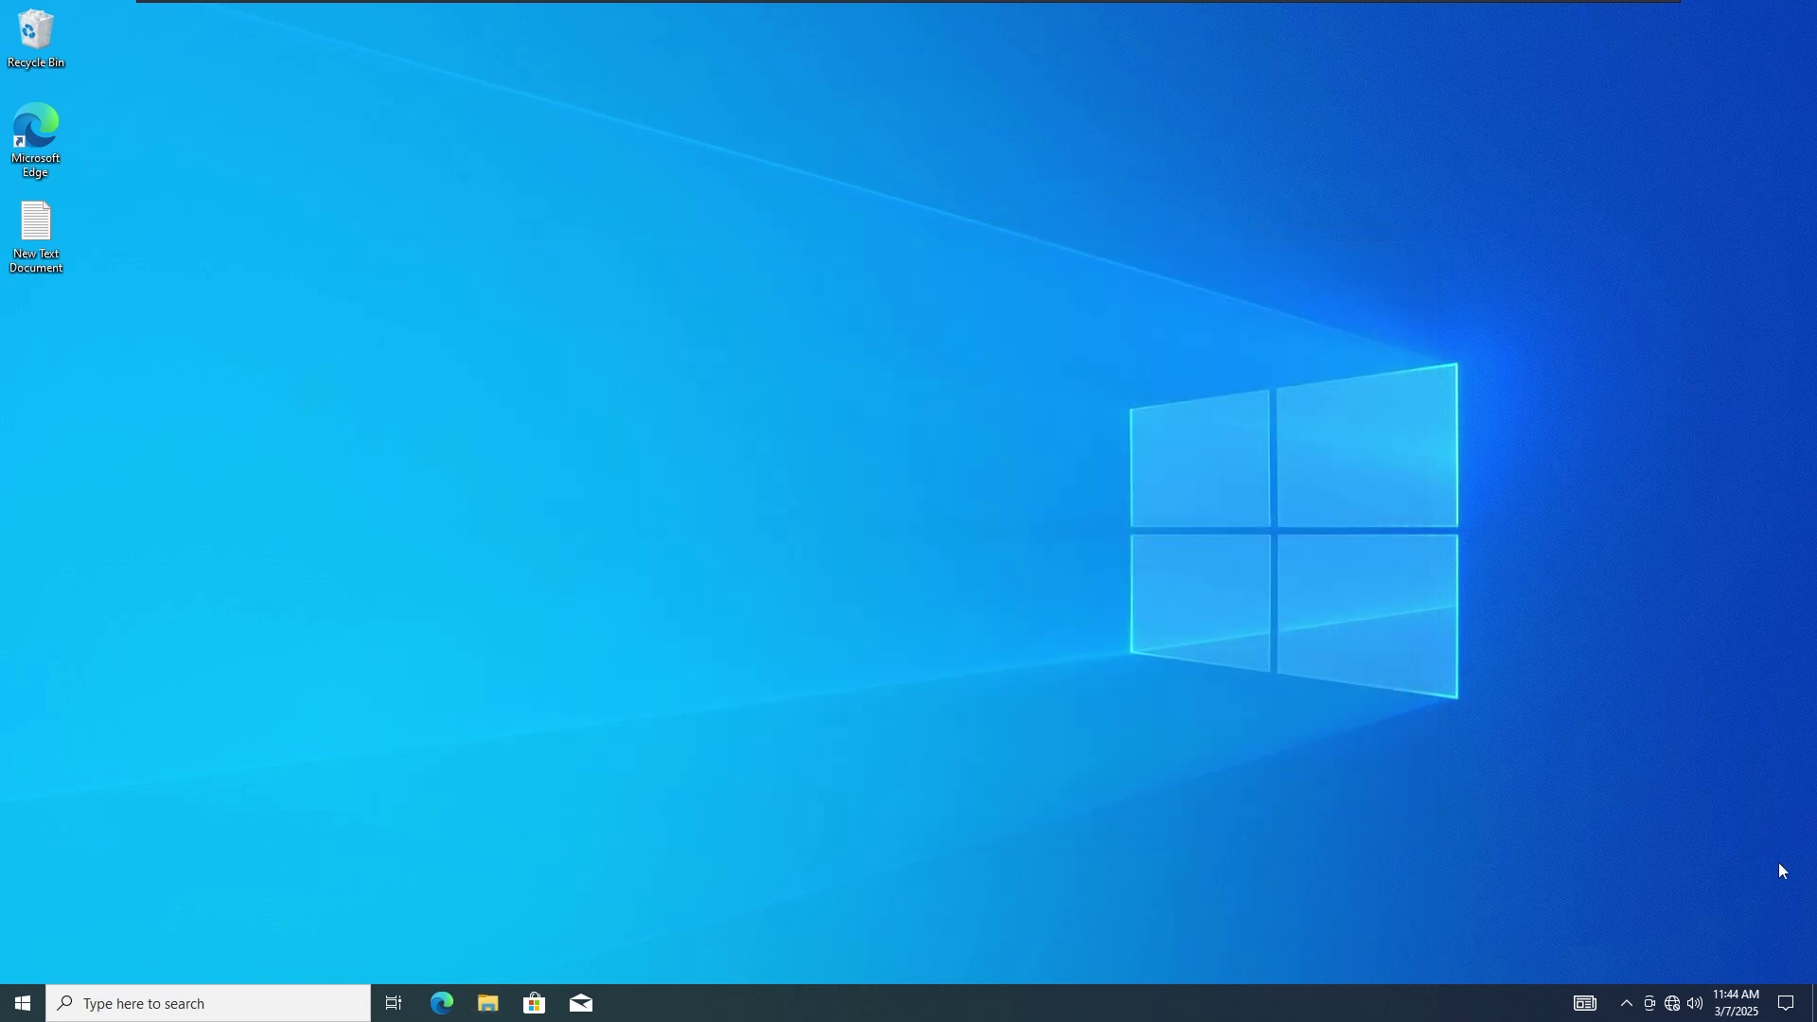
# Look at the notification center, dismiss it and open the Mail app.
pyautogui.click(1786, 1003)
pyautogui.click(1477, 888)
pyautogui.click(917, 780)
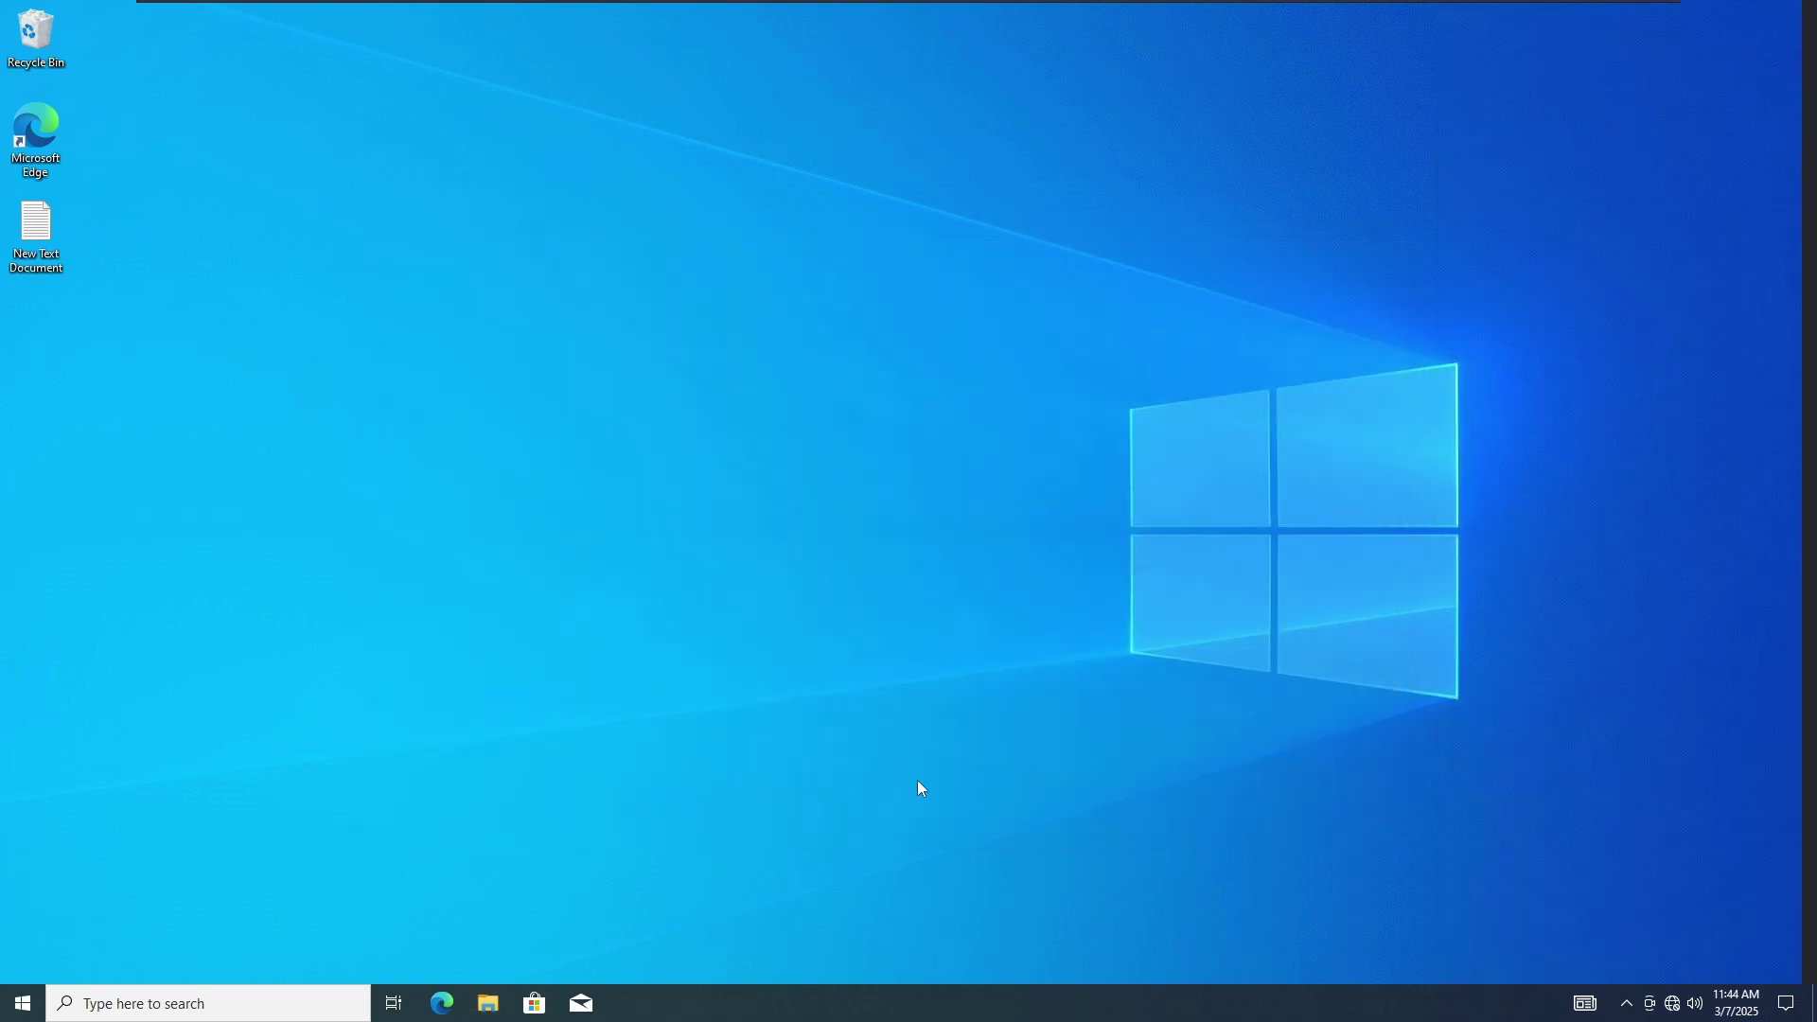
pyautogui.click(582, 1003)
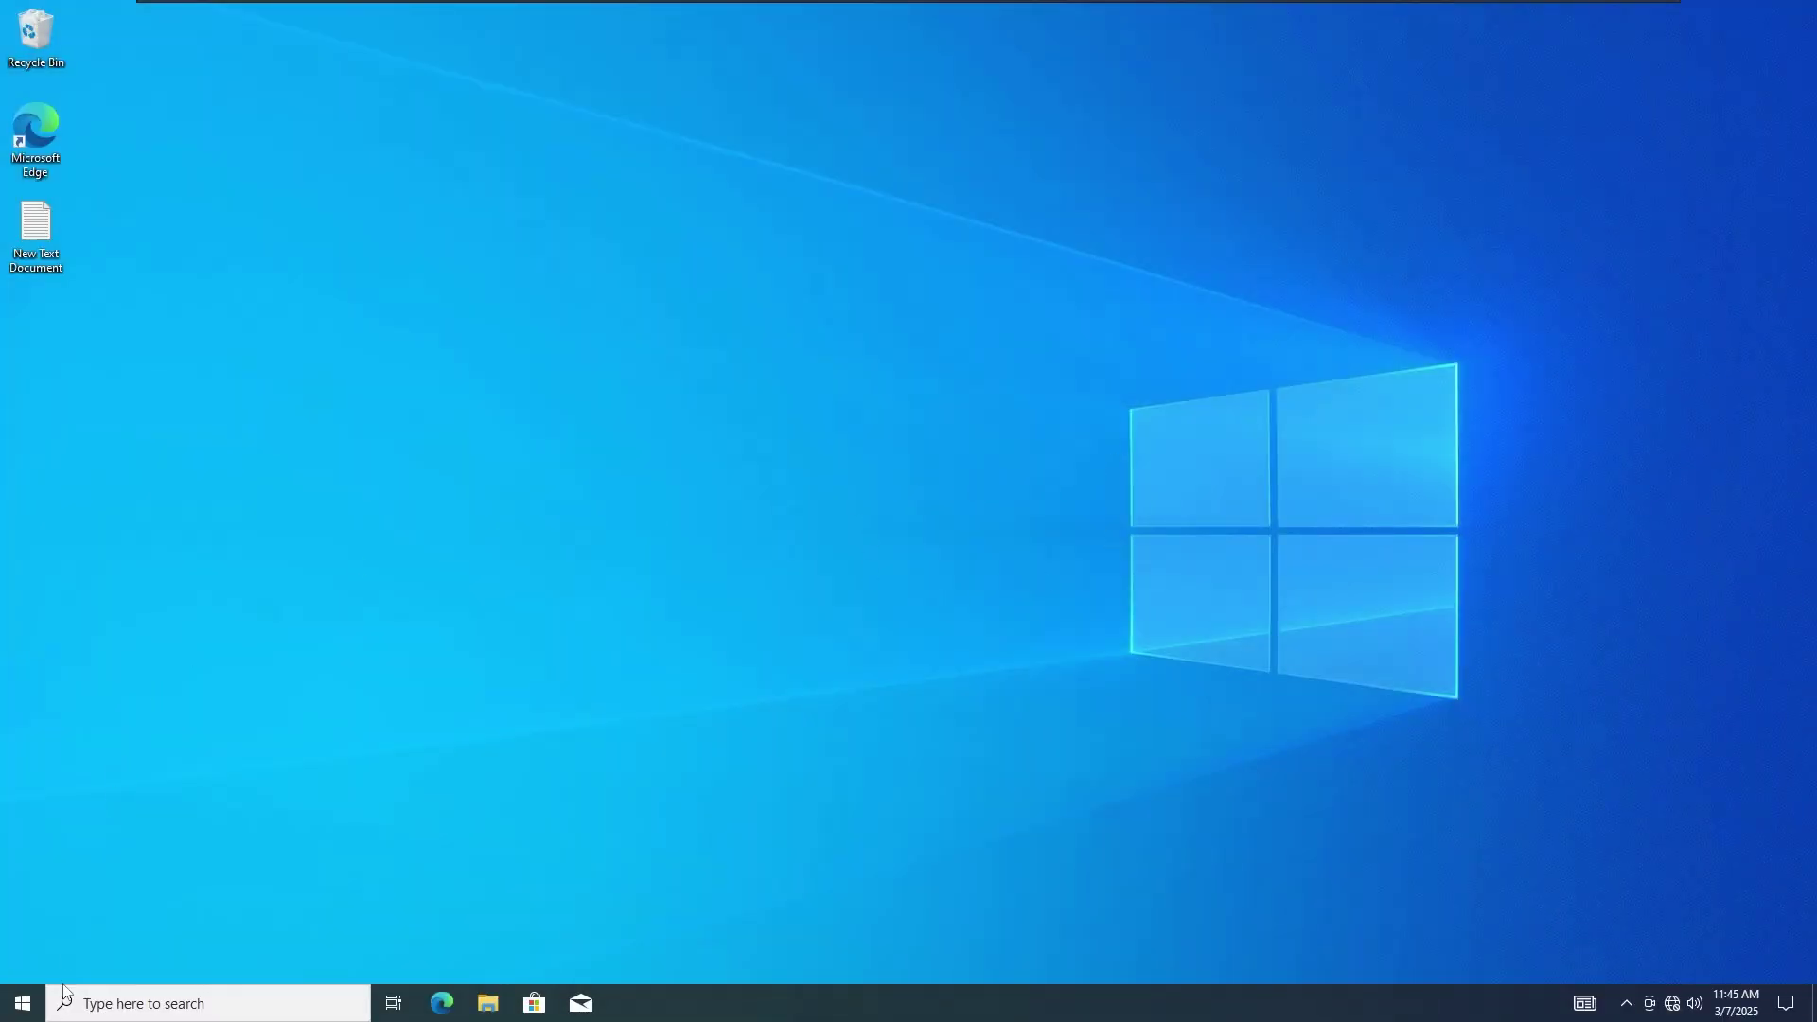
# Open the Photos app, dismiss its connection dialog and close the app.
pyautogui.click(23, 1003)
pyautogui.scroll(-5, 237, 681)
pyautogui.click(445, 587)
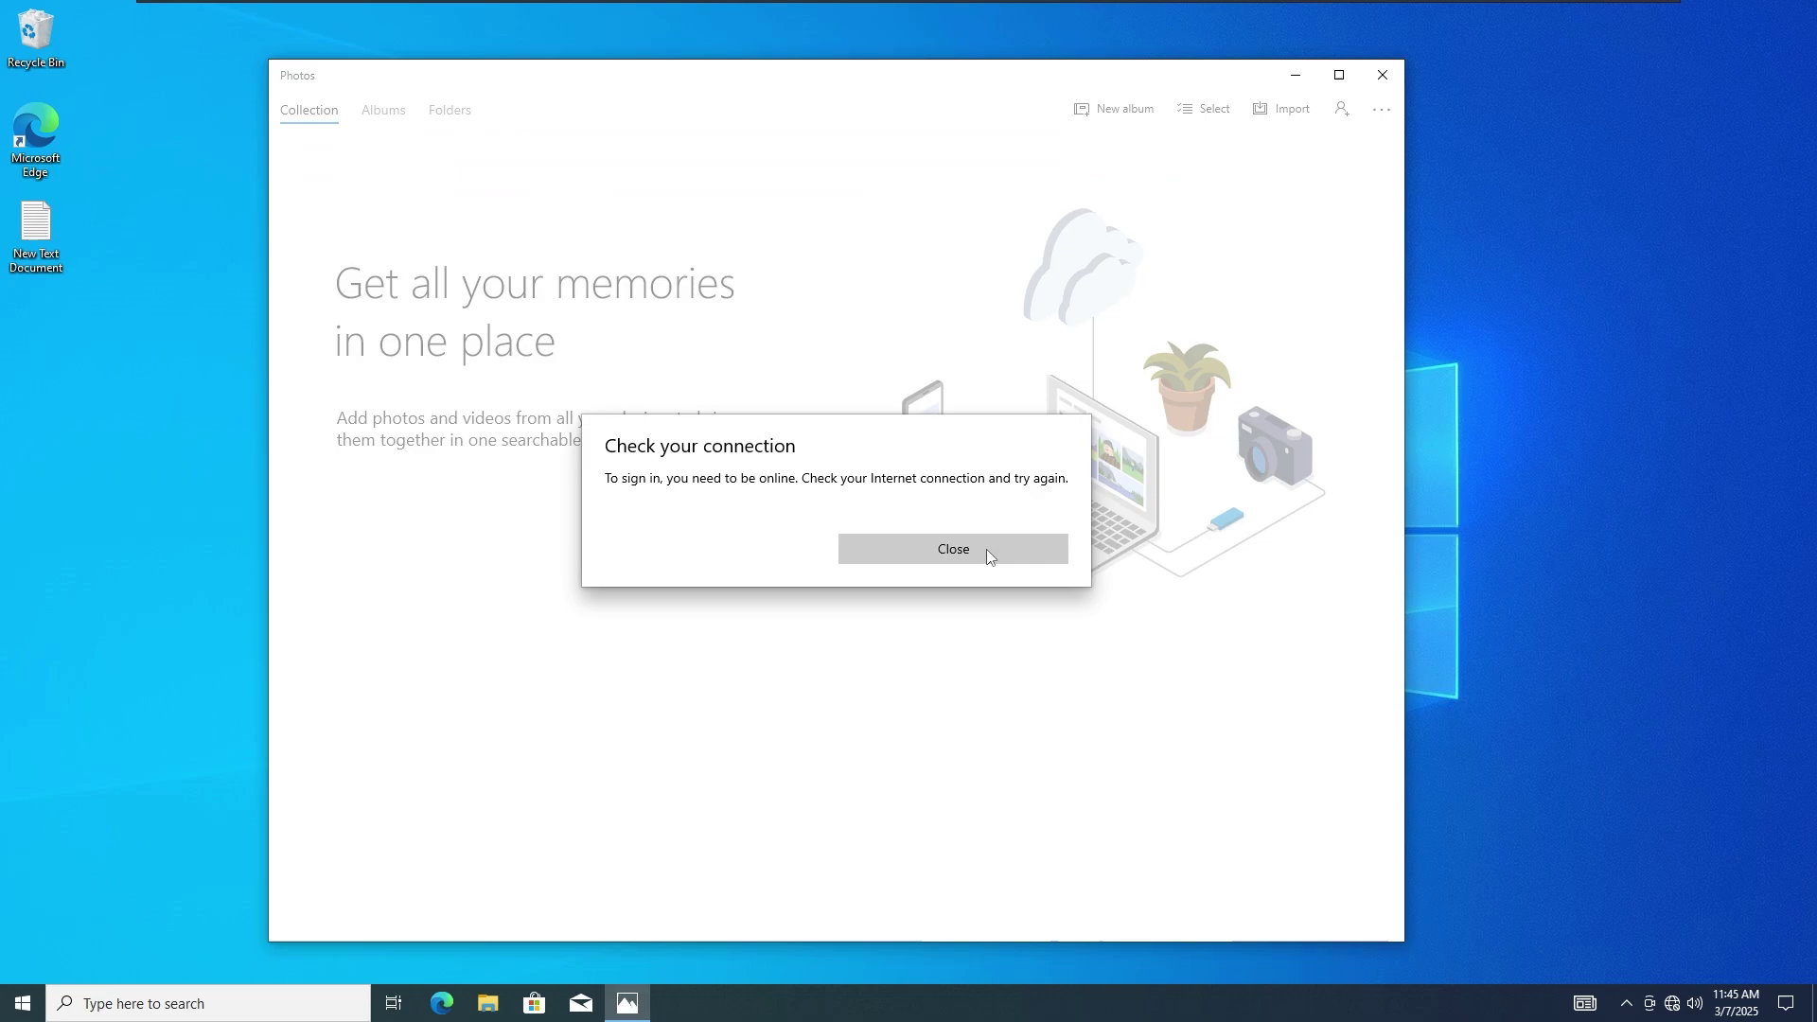
pyautogui.click(986, 549)
pyautogui.click(1381, 110)
pyautogui.click(1388, 79)
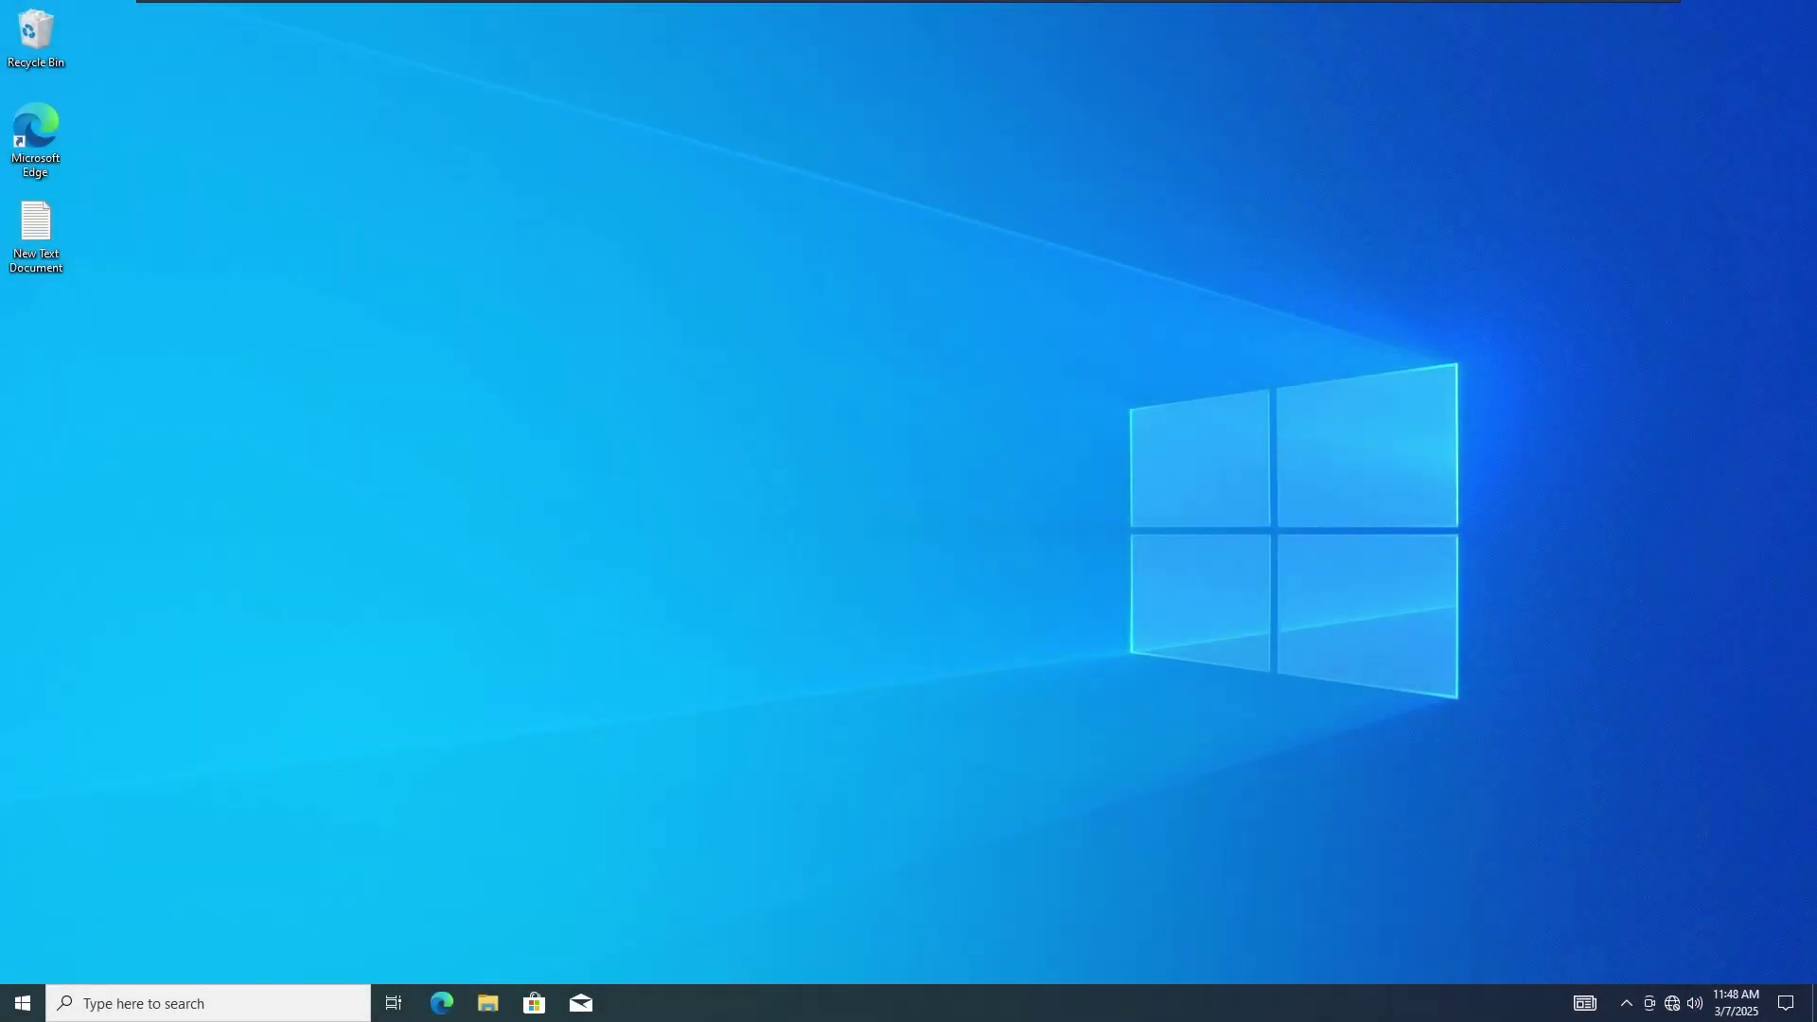
pyautogui.moveTo(835, 420); pyautogui.dragTo(927, 478)
pyautogui.moveTo(764, 455); pyautogui.dragTo(963, 710)
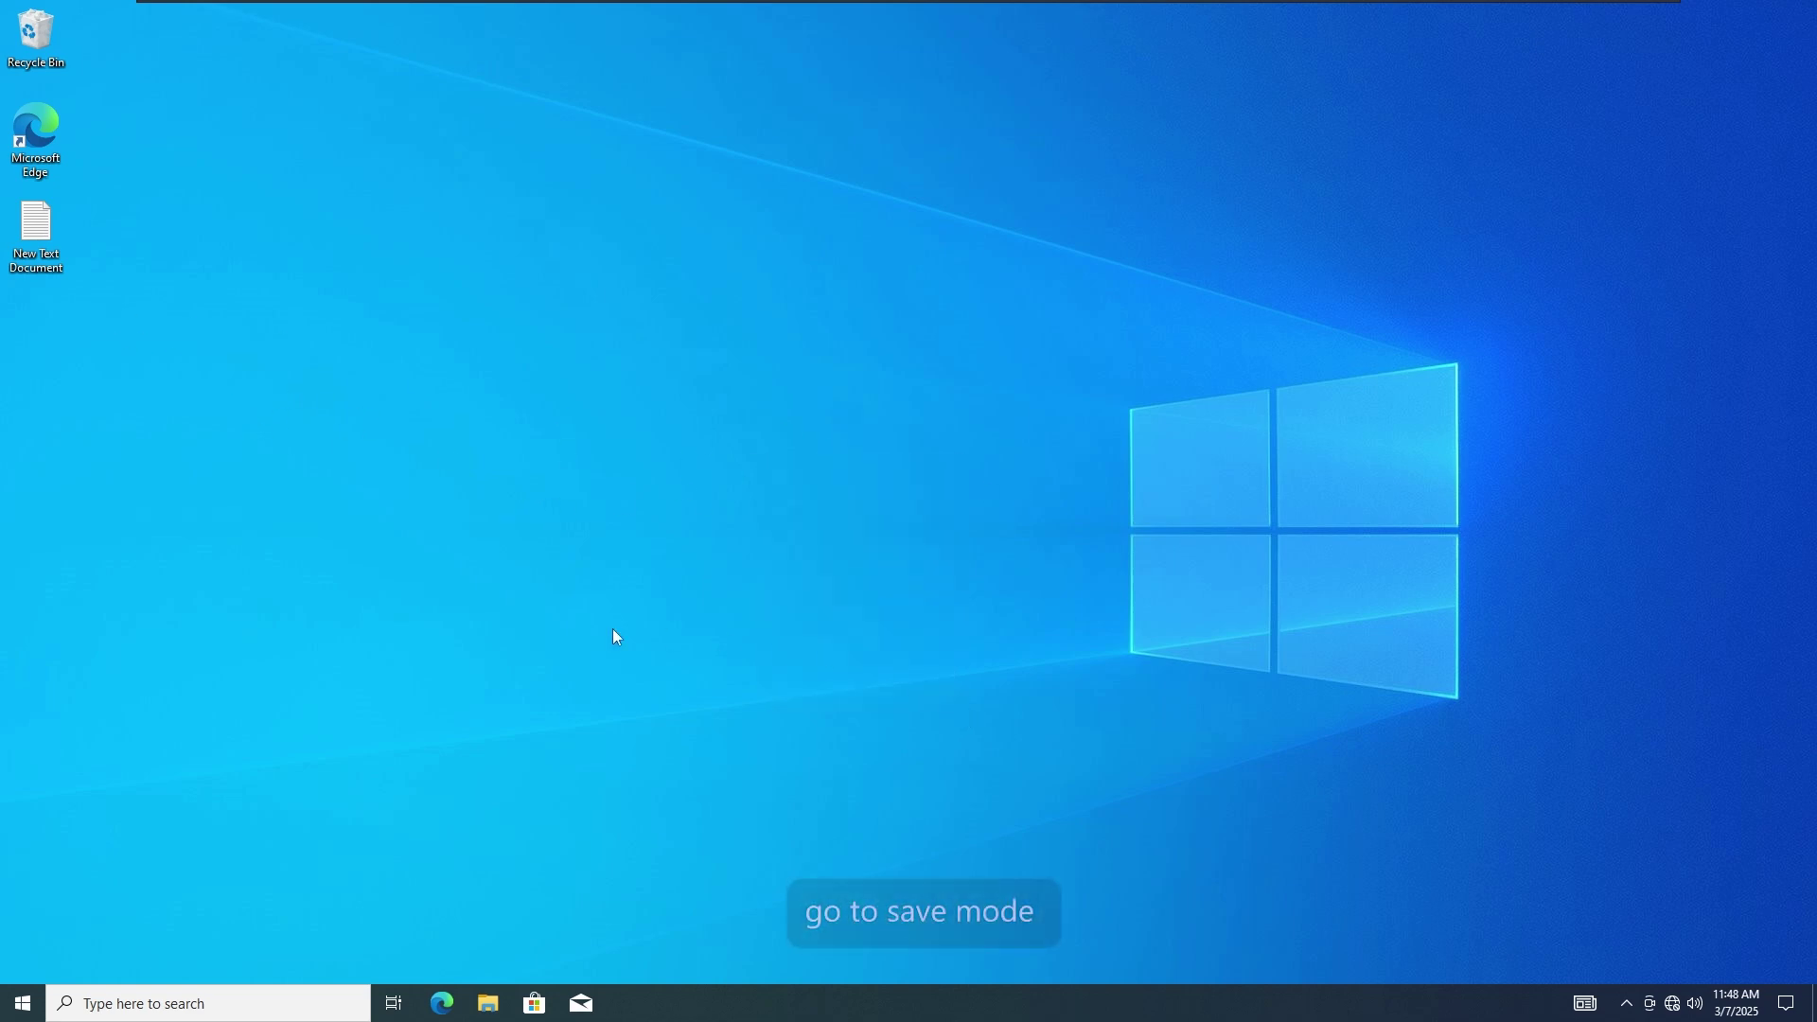
# Restart the computer into the Windows recovery environment.
pyautogui.click(23, 1003)
pyautogui.click(23, 960)
pyautogui.keyDown('shift'); pyautogui.click(79, 914); pyautogui.keyUp('shift')
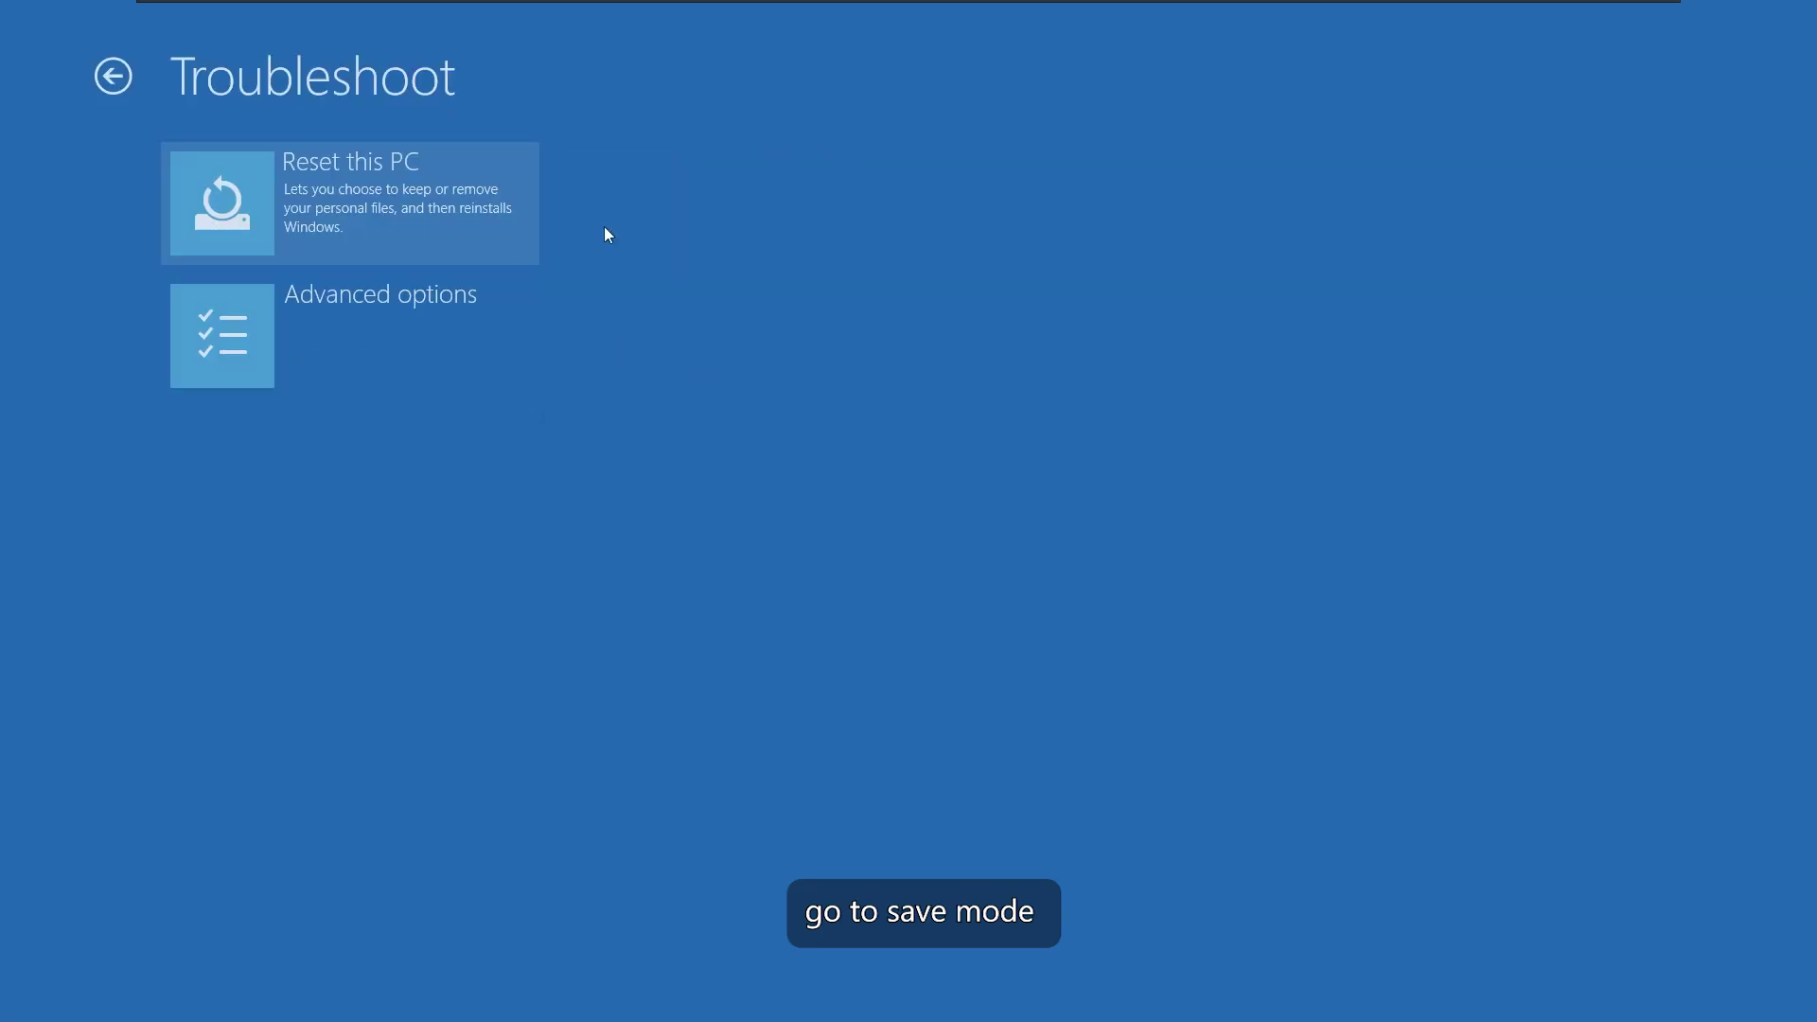
# Go through the advanced troubleshooting options to Startup Settings and boot with Enable Safe Mode.
pyautogui.click(422, 384)
pyautogui.click(406, 372)
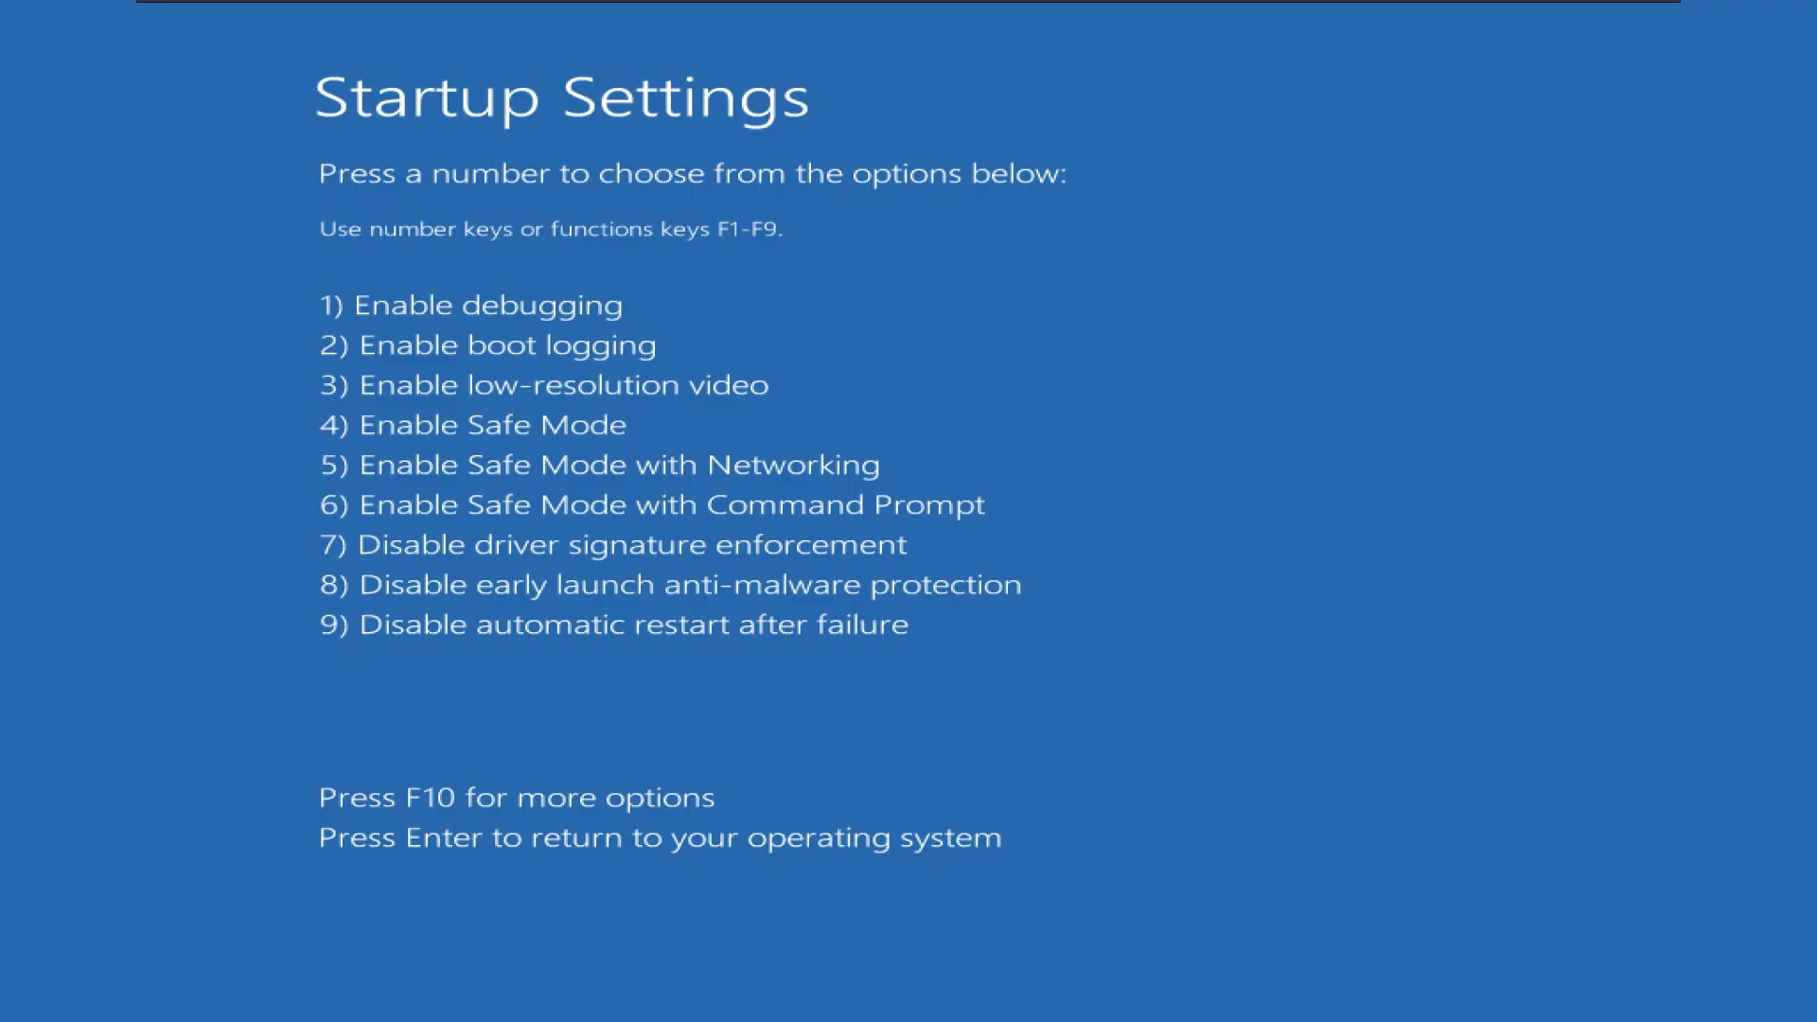
pyautogui.press('4')
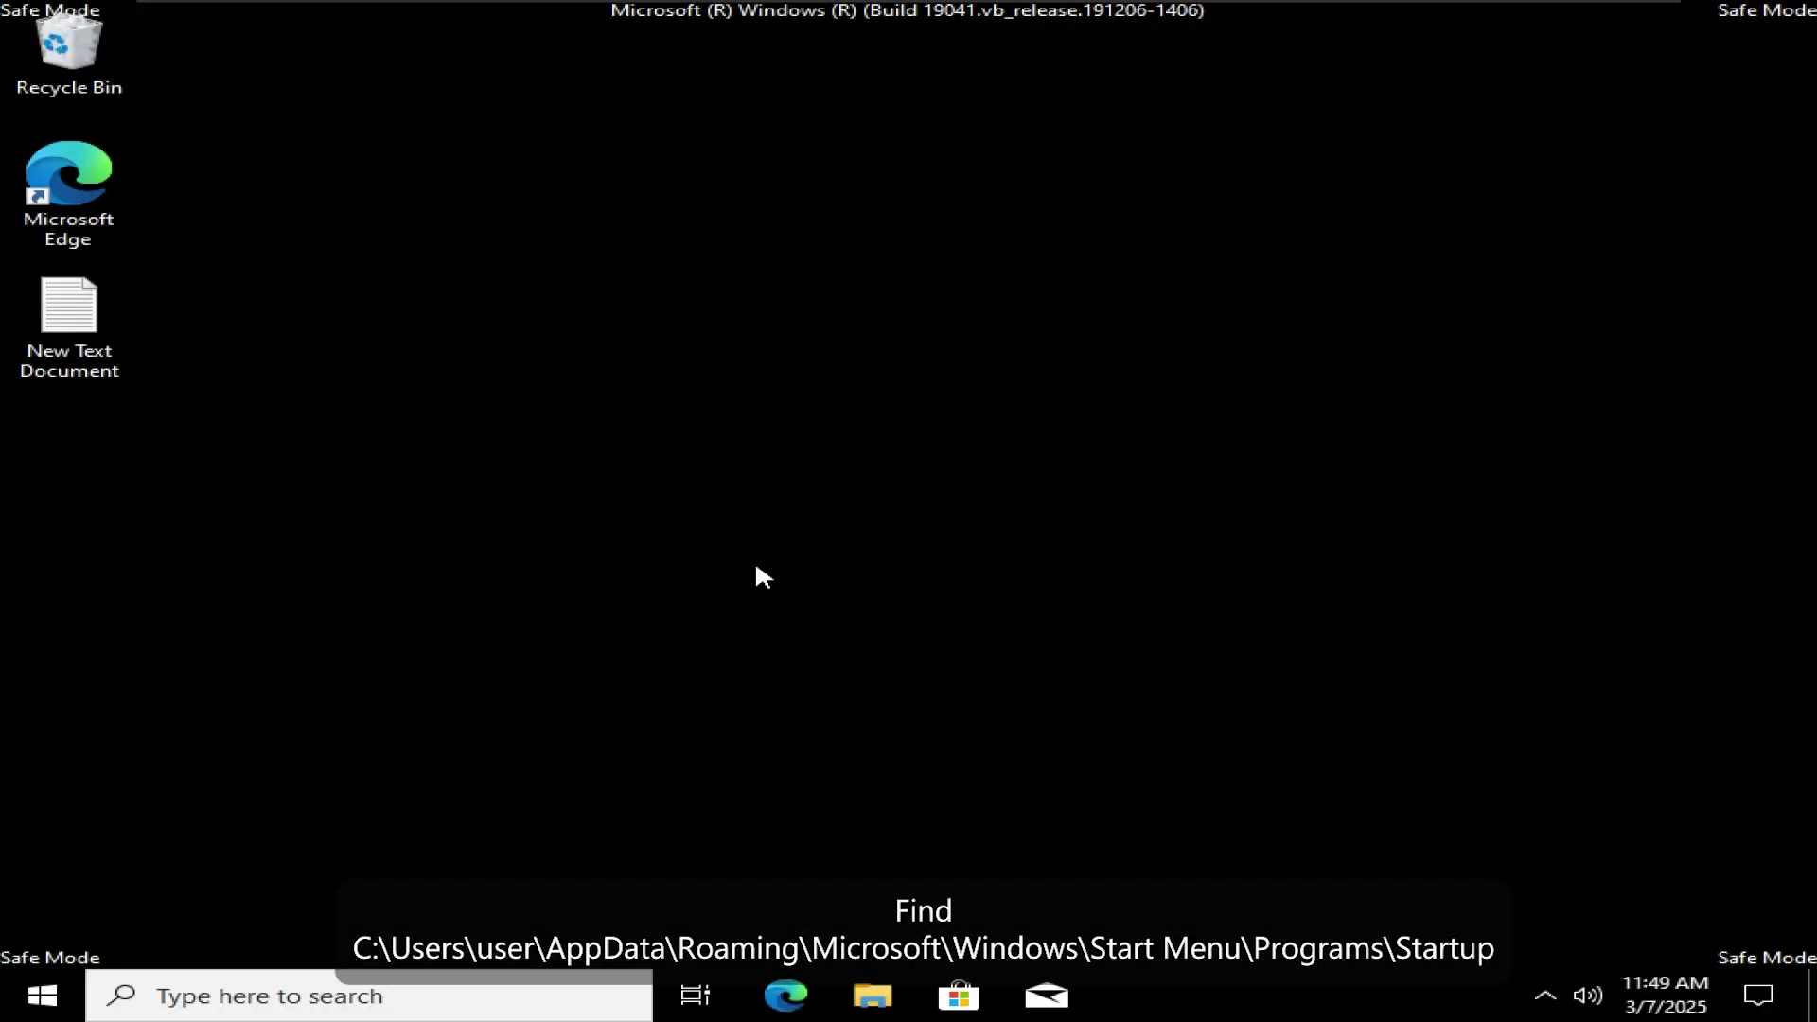
# Browse in File Explorer to C:\Users\user\AppData\Roaming\Microsoft\Windows\Start Menu\Programs\Startup.
pyautogui.press('super+e')
pyautogui.click(388, 796)
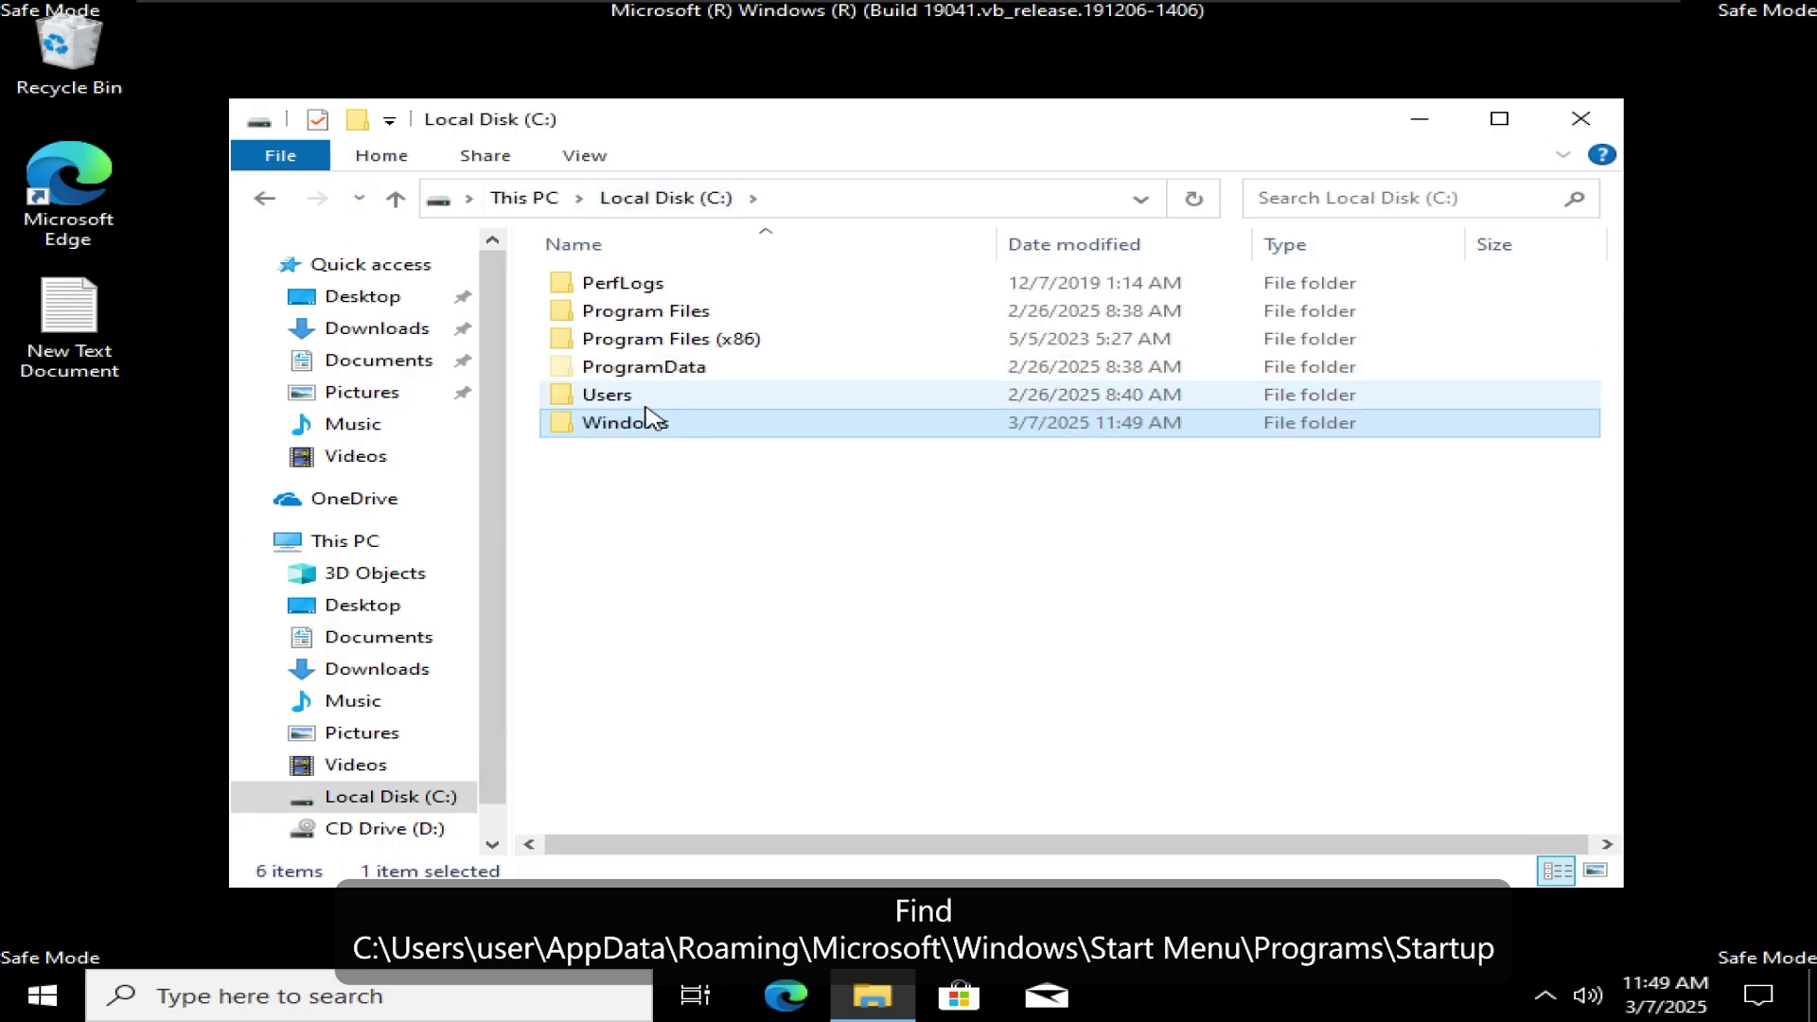
pyautogui.doubleClick(607, 394)
pyautogui.click(843, 198)
pyautogui.click(827, 294)
pyautogui.click(937, 198)
pyautogui.doubleClick(619, 312)
pyautogui.doubleClick(617, 397)
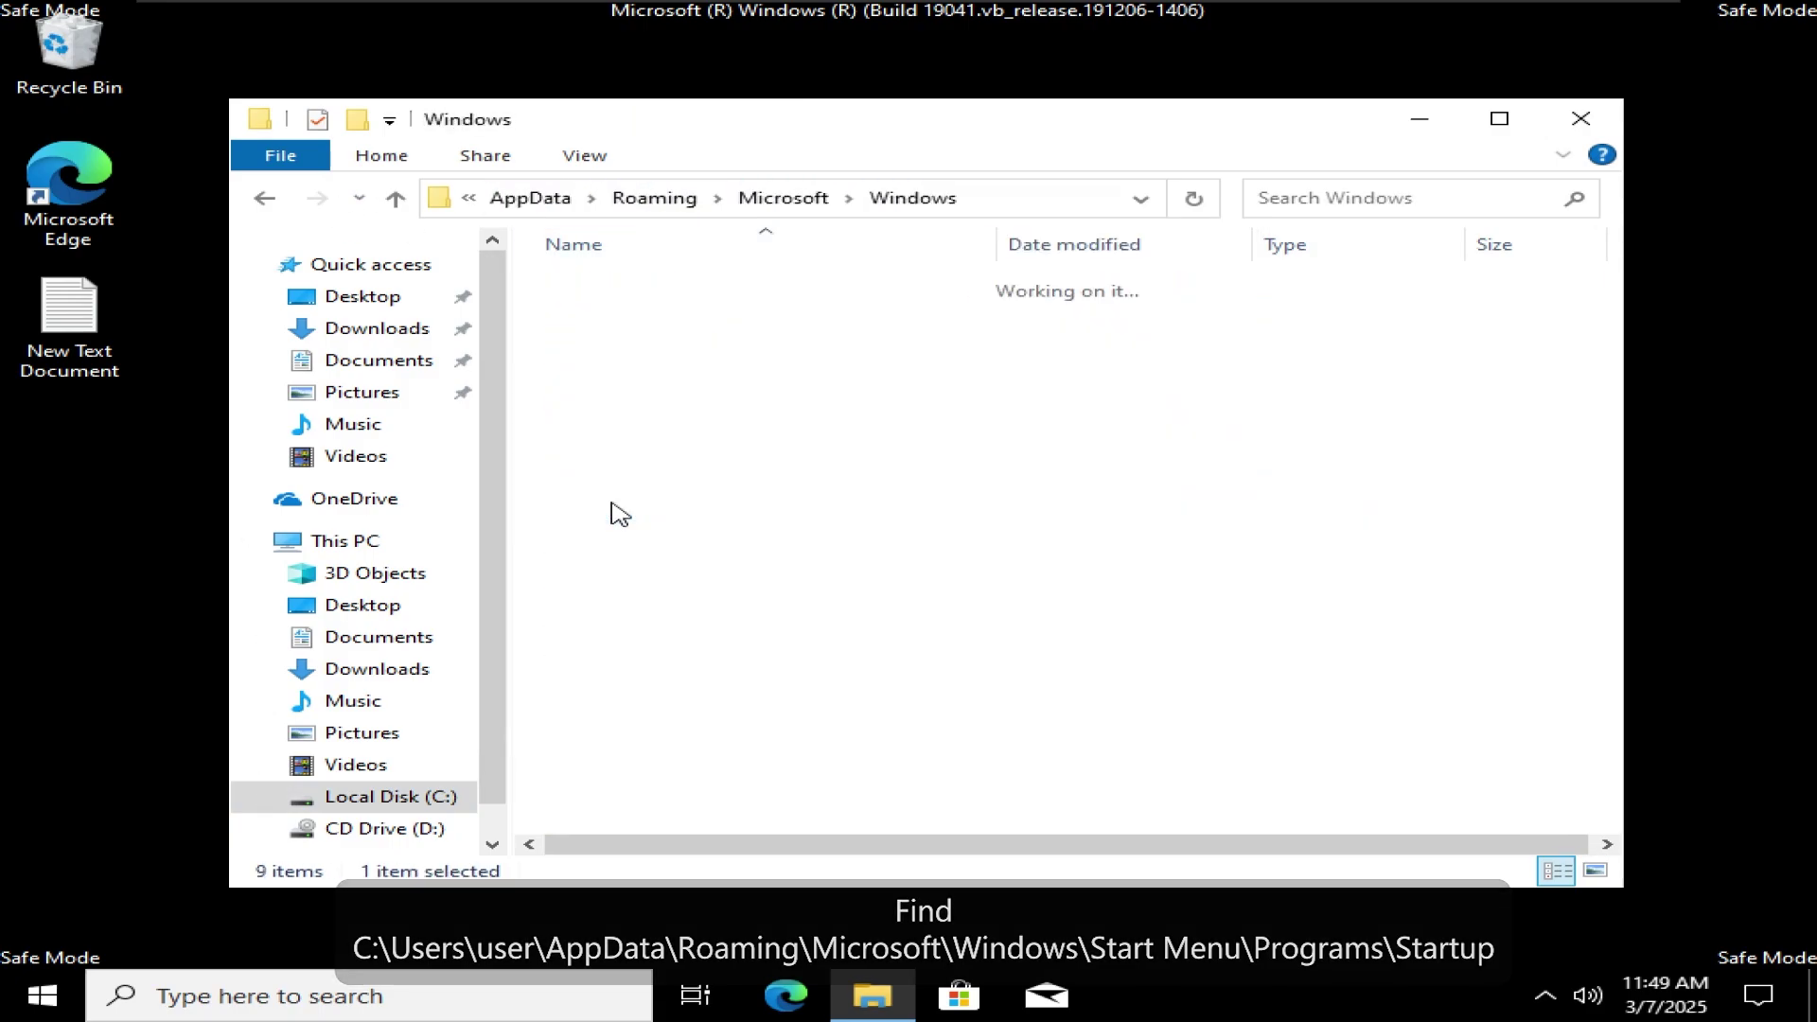
pyautogui.doubleClick(615, 481)
pyautogui.doubleClick(623, 283)
pyautogui.doubleClick(616, 368)
# Delete the Restart batch file from the Startup folder and close File Explorer.
pyautogui.rightClick(664, 288)
pyautogui.click(755, 658)
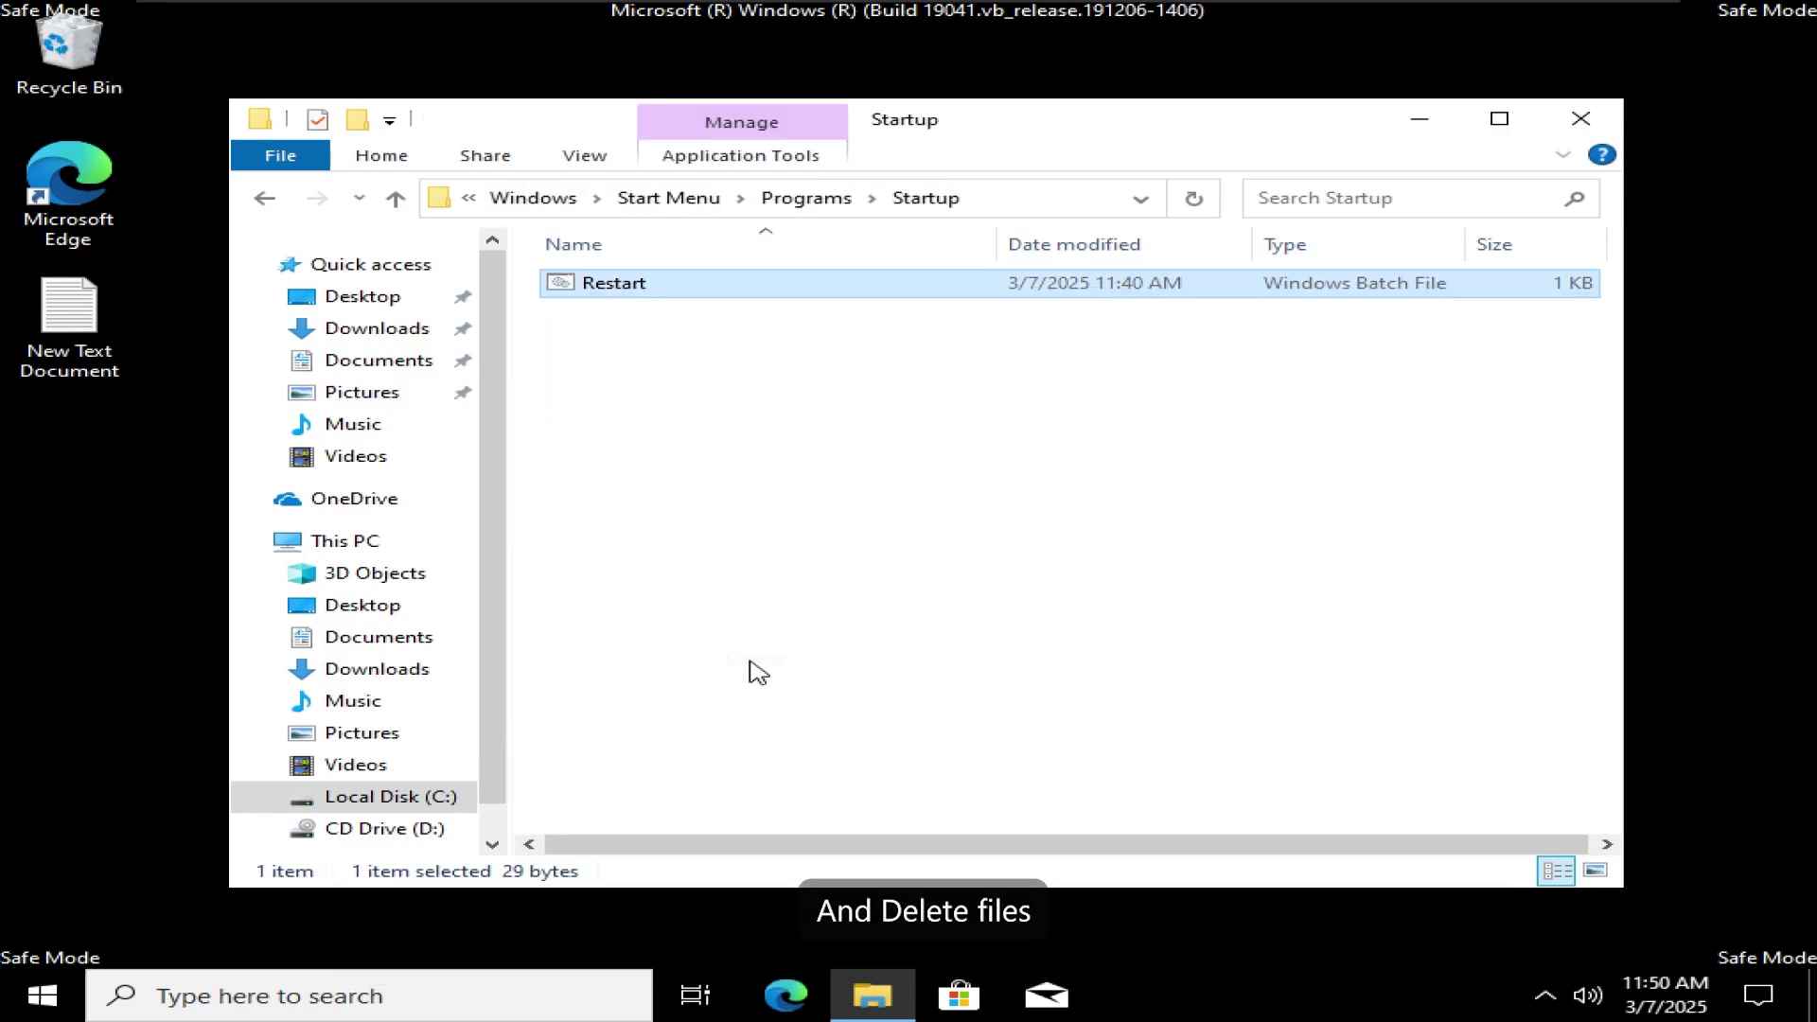
pyautogui.moveTo(662, 271); pyautogui.dragTo(933, 608)
pyautogui.click(1581, 118)
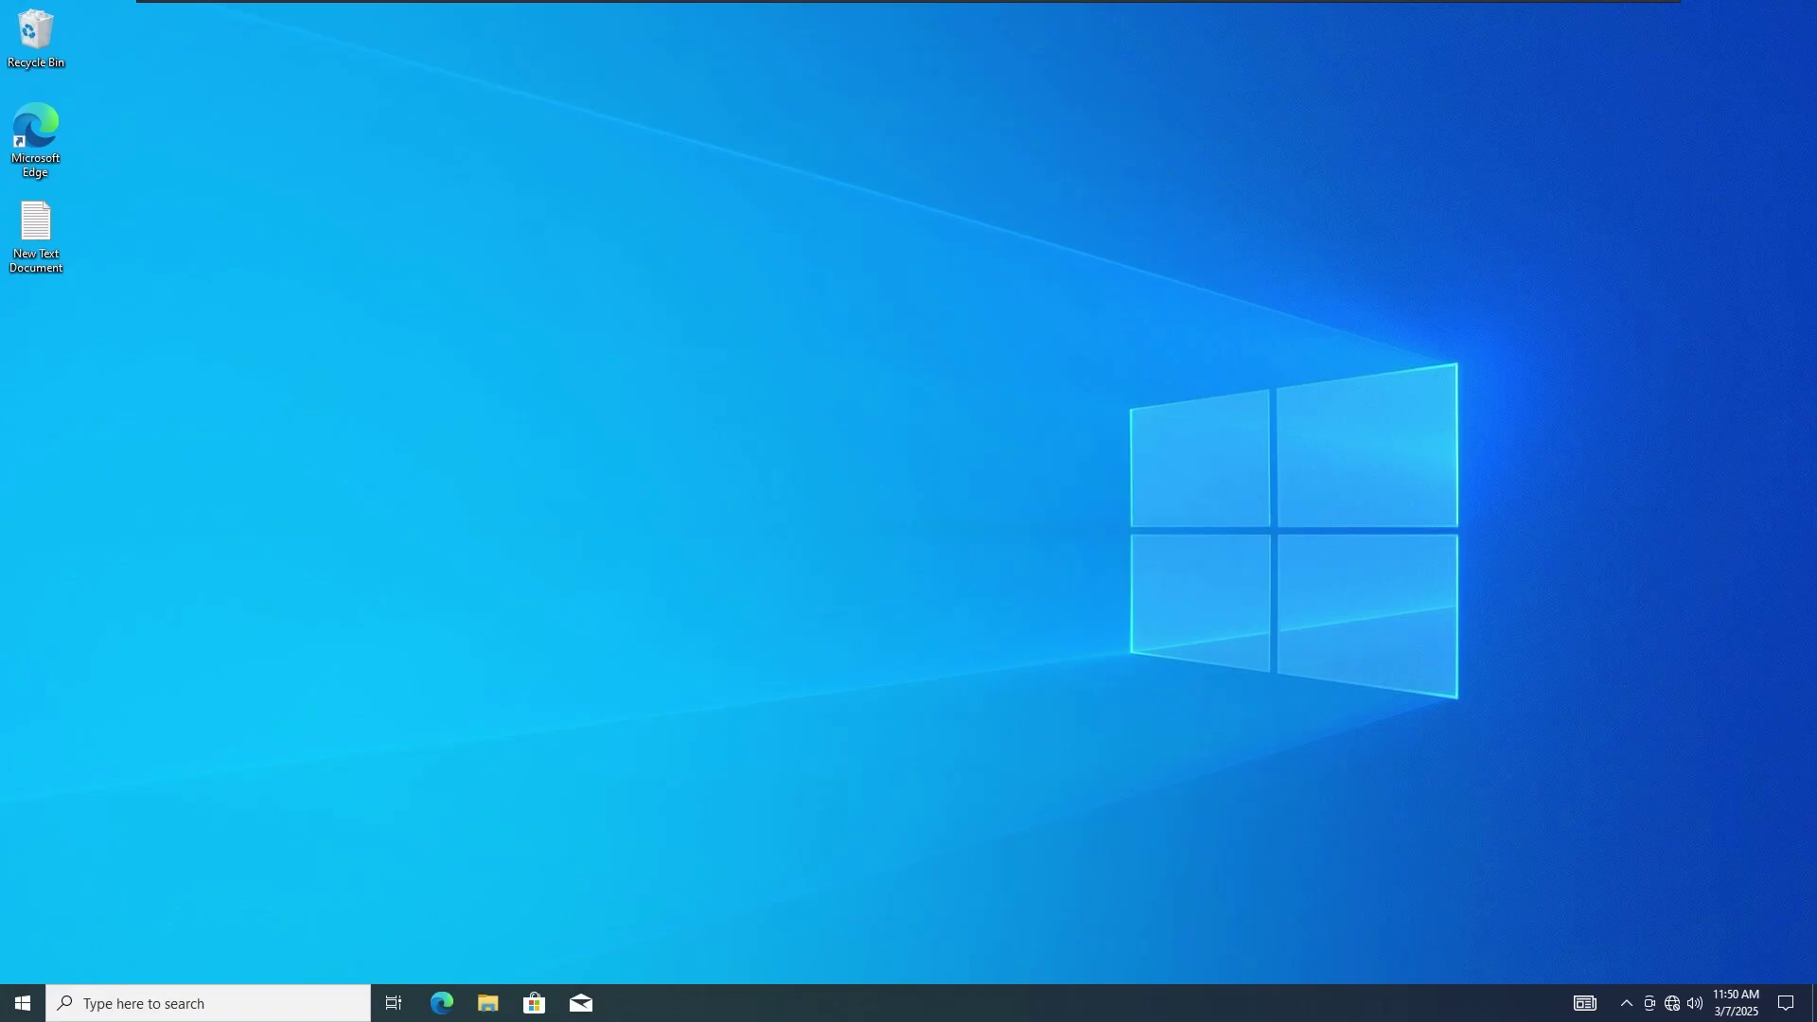
# Check the notification center on the normally booted desktop and dismiss it.
pyautogui.moveTo(714, 279); pyautogui.dragTo(880, 426)
pyautogui.click(1806, 1007)
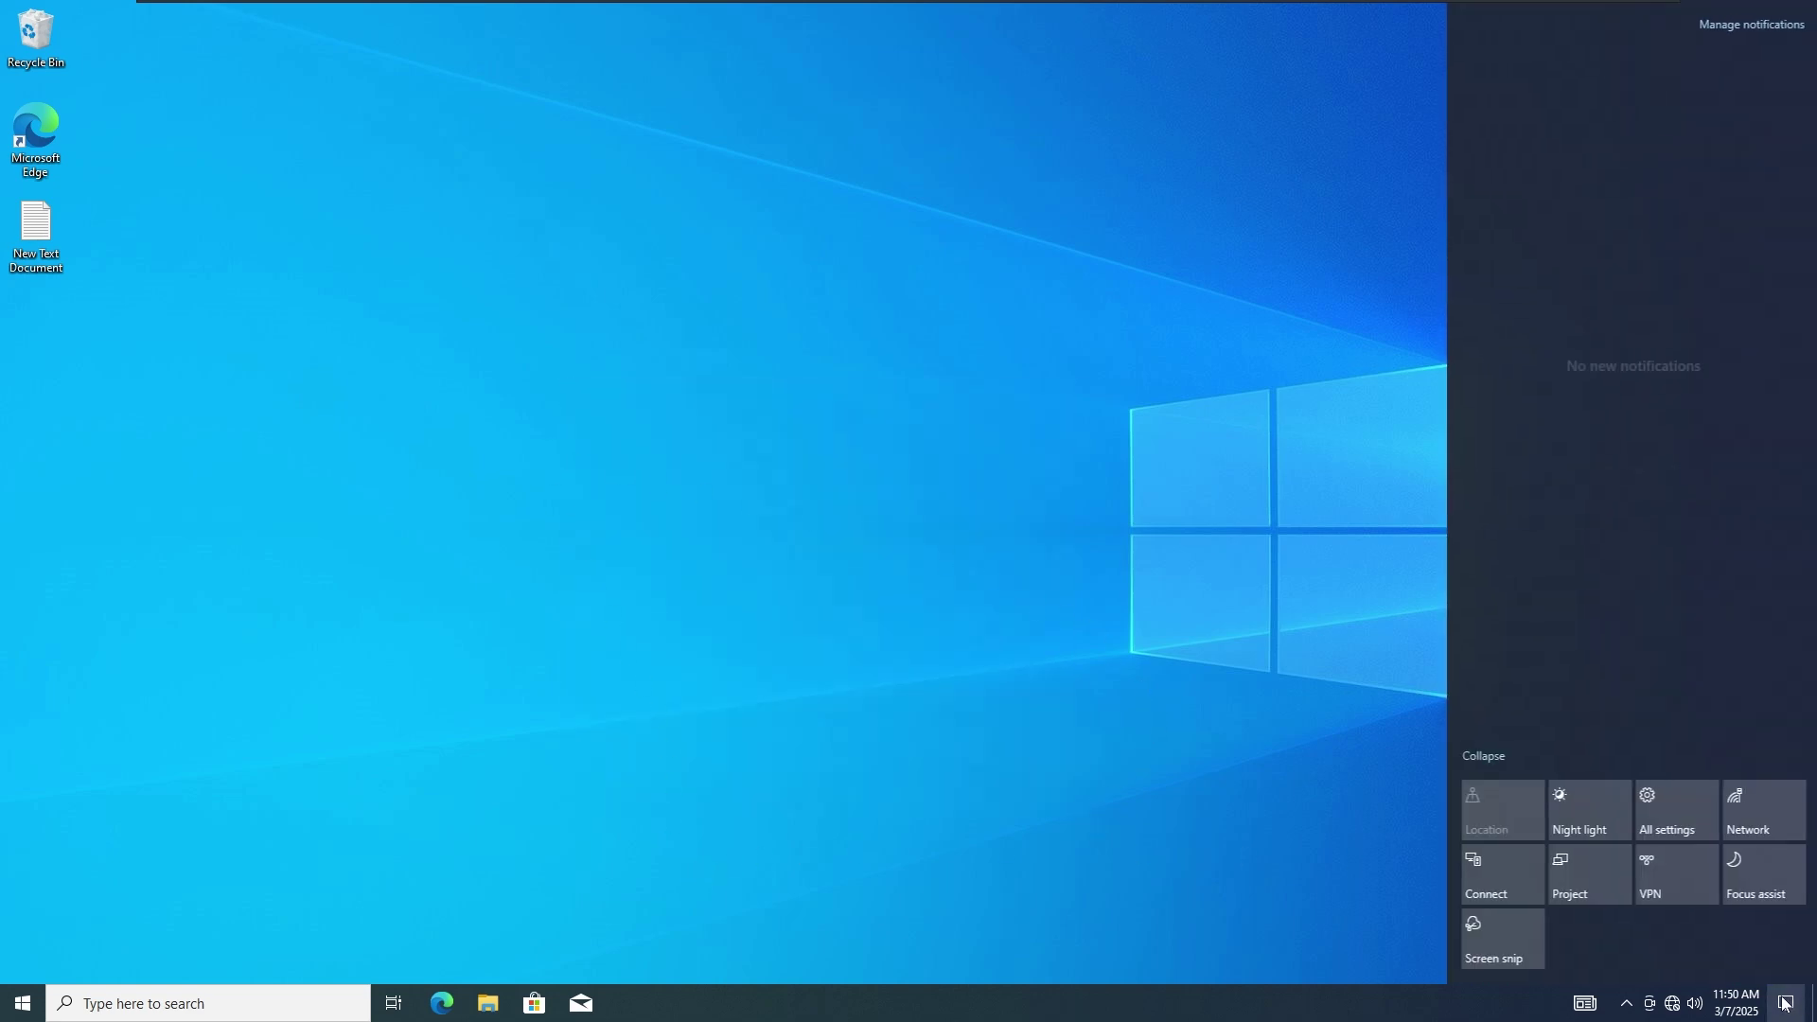
pyautogui.click(1071, 765)
# Open the Alarms & Clock app, reposition its window, look at its pages and close it.
pyautogui.click(4, 1017)
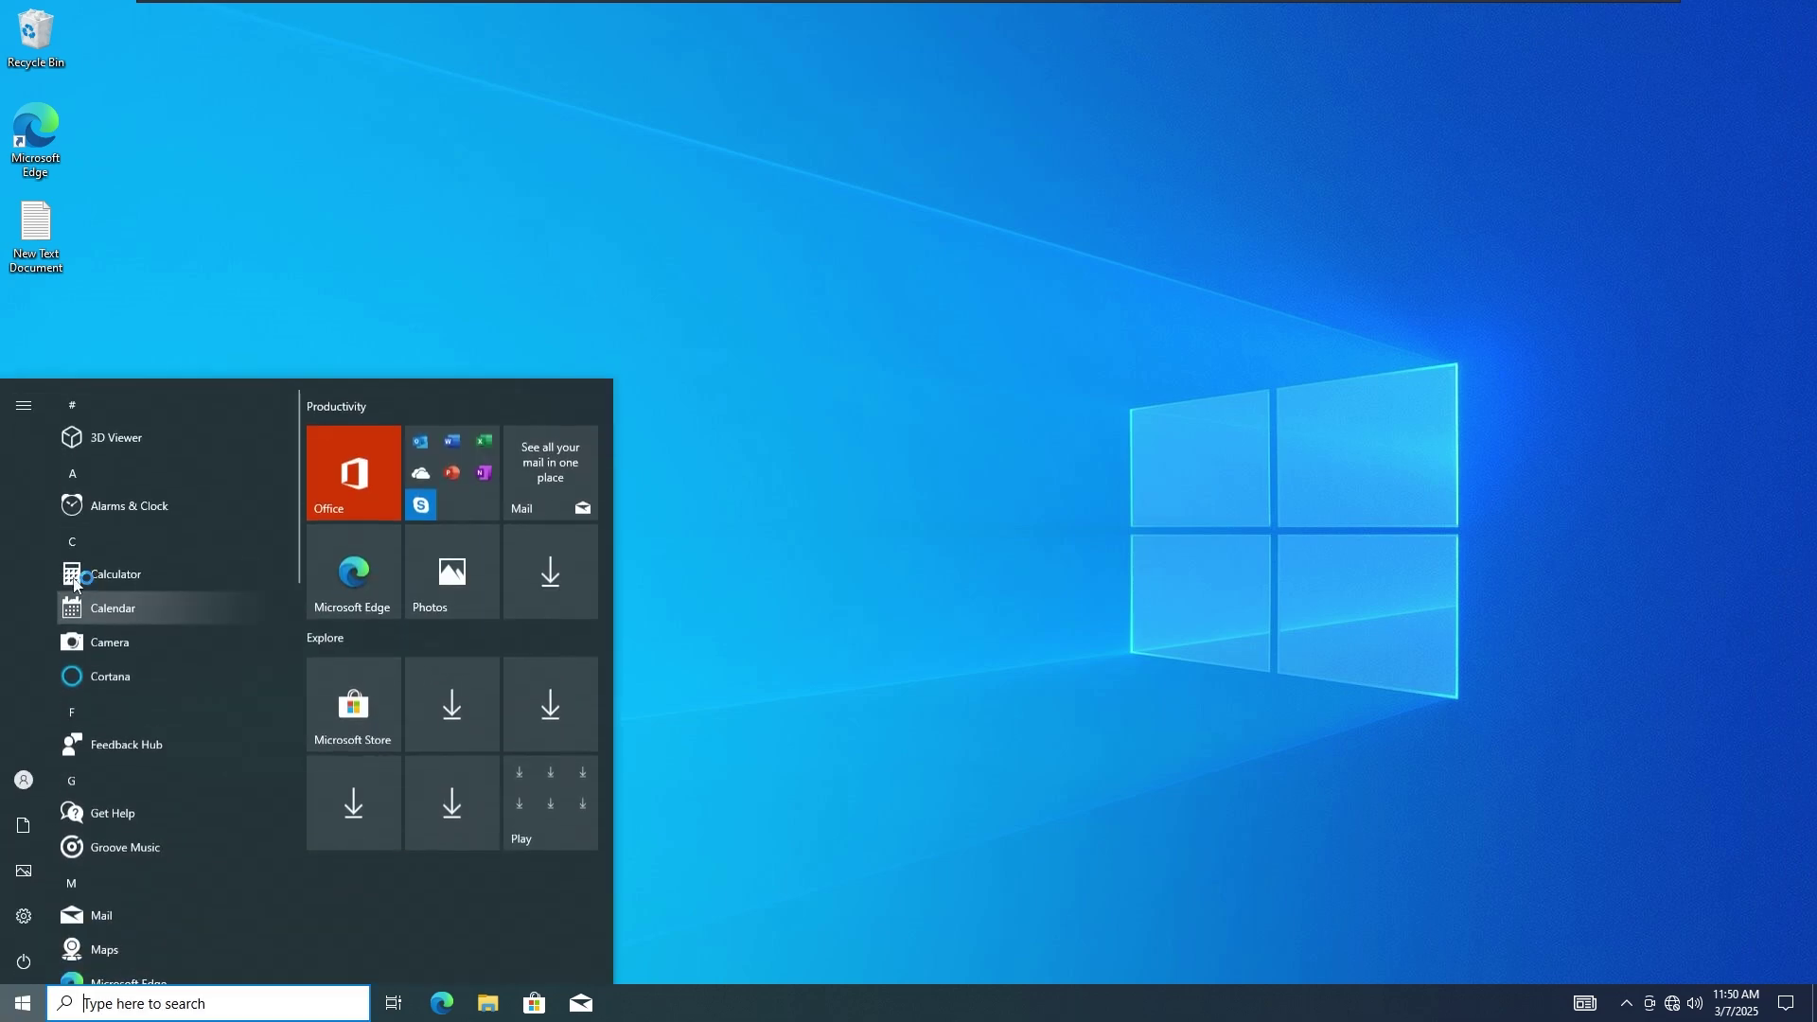
pyautogui.click(114, 503)
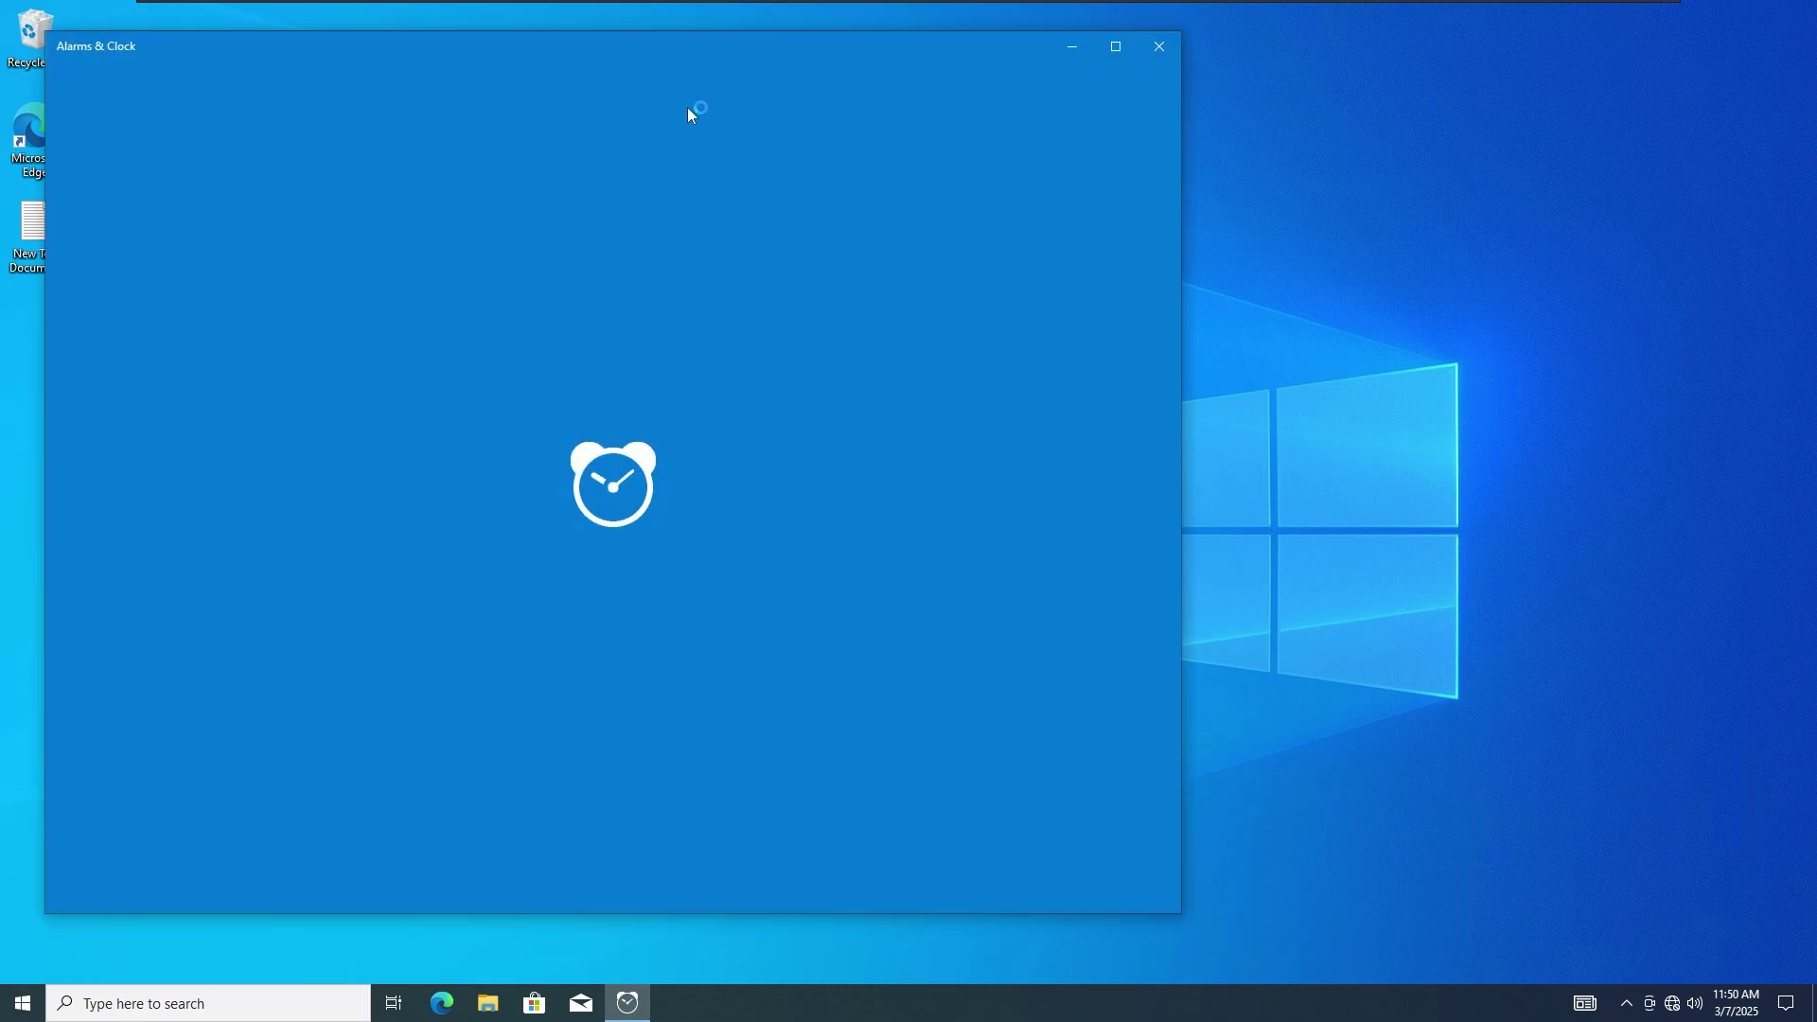
pyautogui.moveTo(677, 63); pyautogui.dragTo(954, 70)
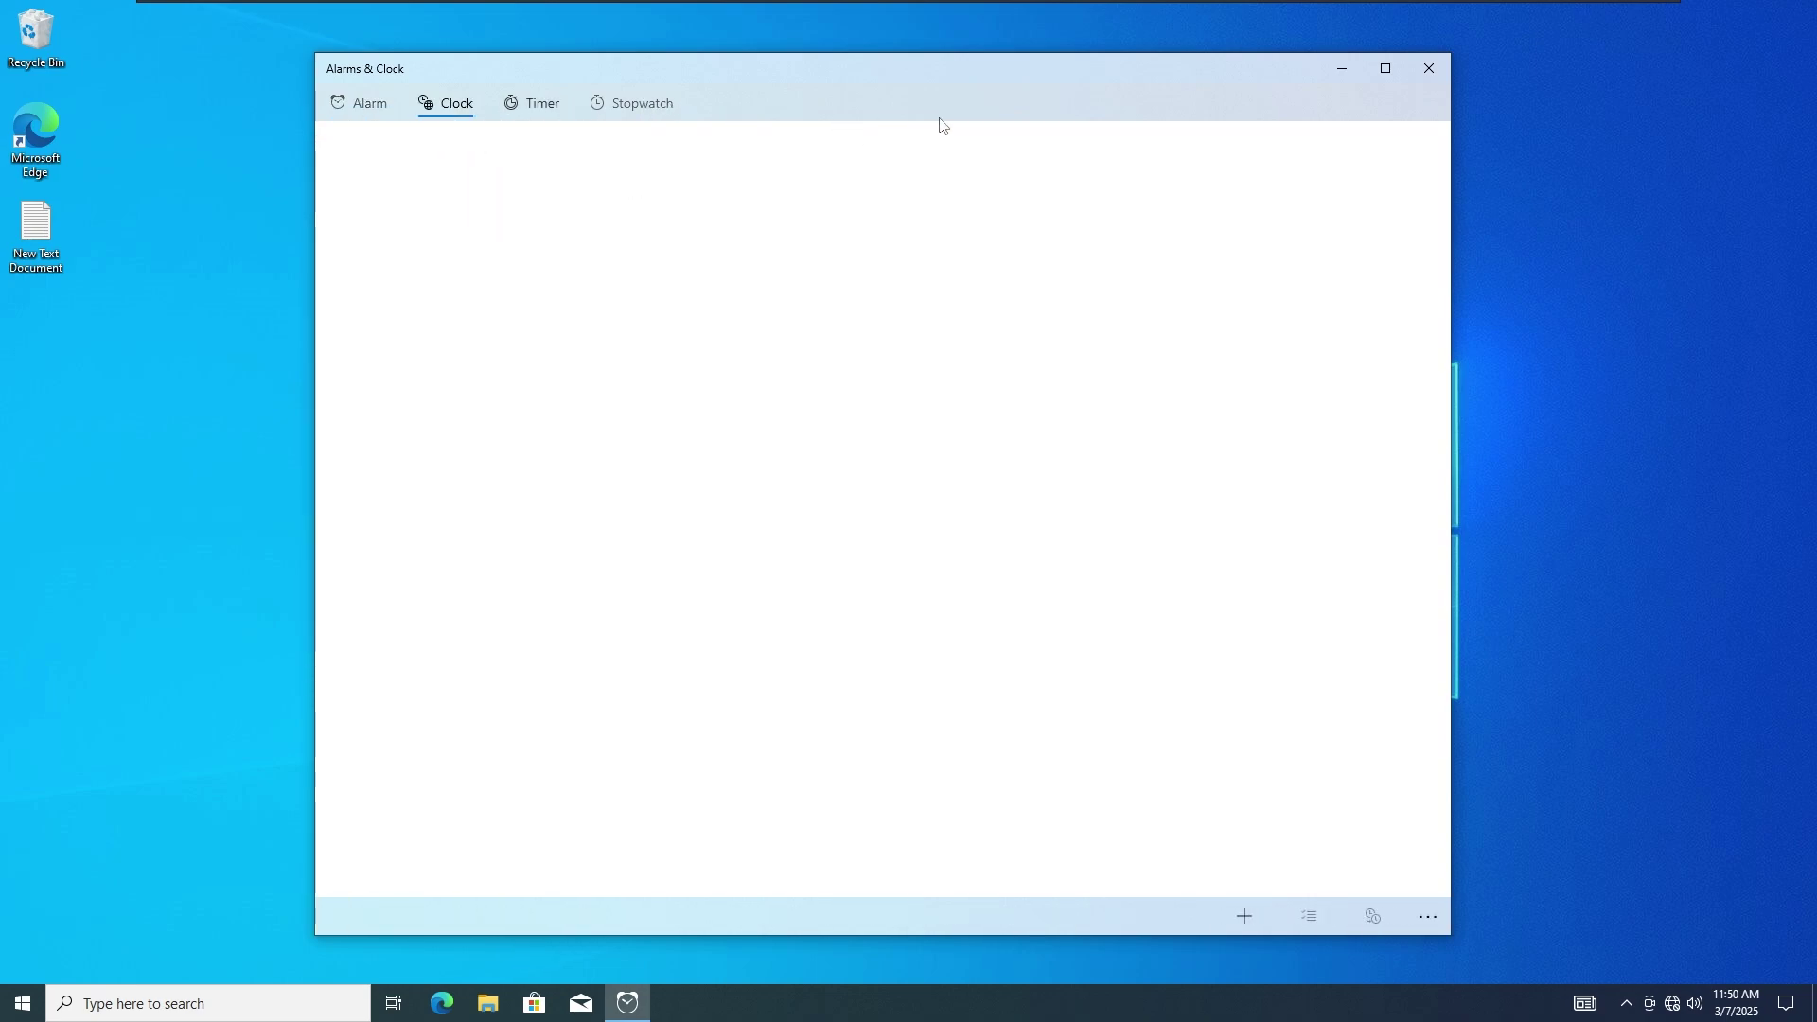
pyautogui.click(1429, 68)
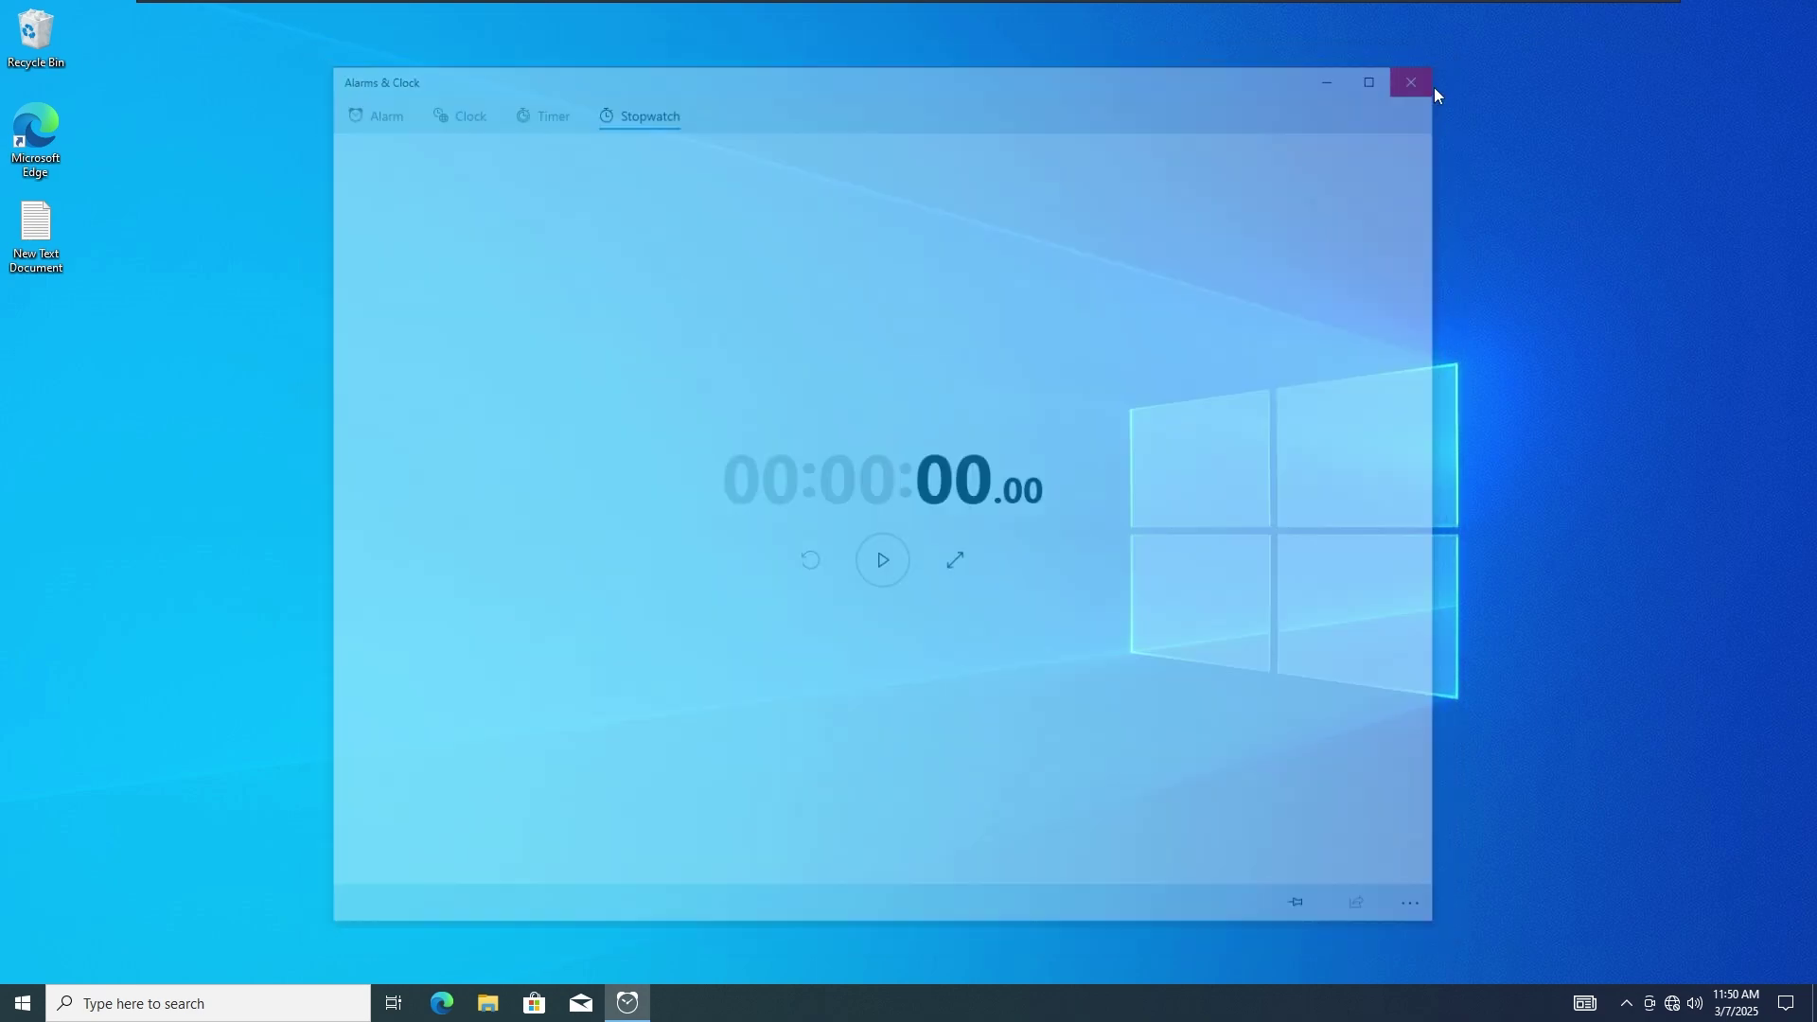
# Move the New Text Document icon on the desktop and return it to its original place.
pyautogui.moveTo(670, 198); pyautogui.dragTo(798, 297)
pyautogui.moveTo(38, 235); pyautogui.dragTo(84, 218)
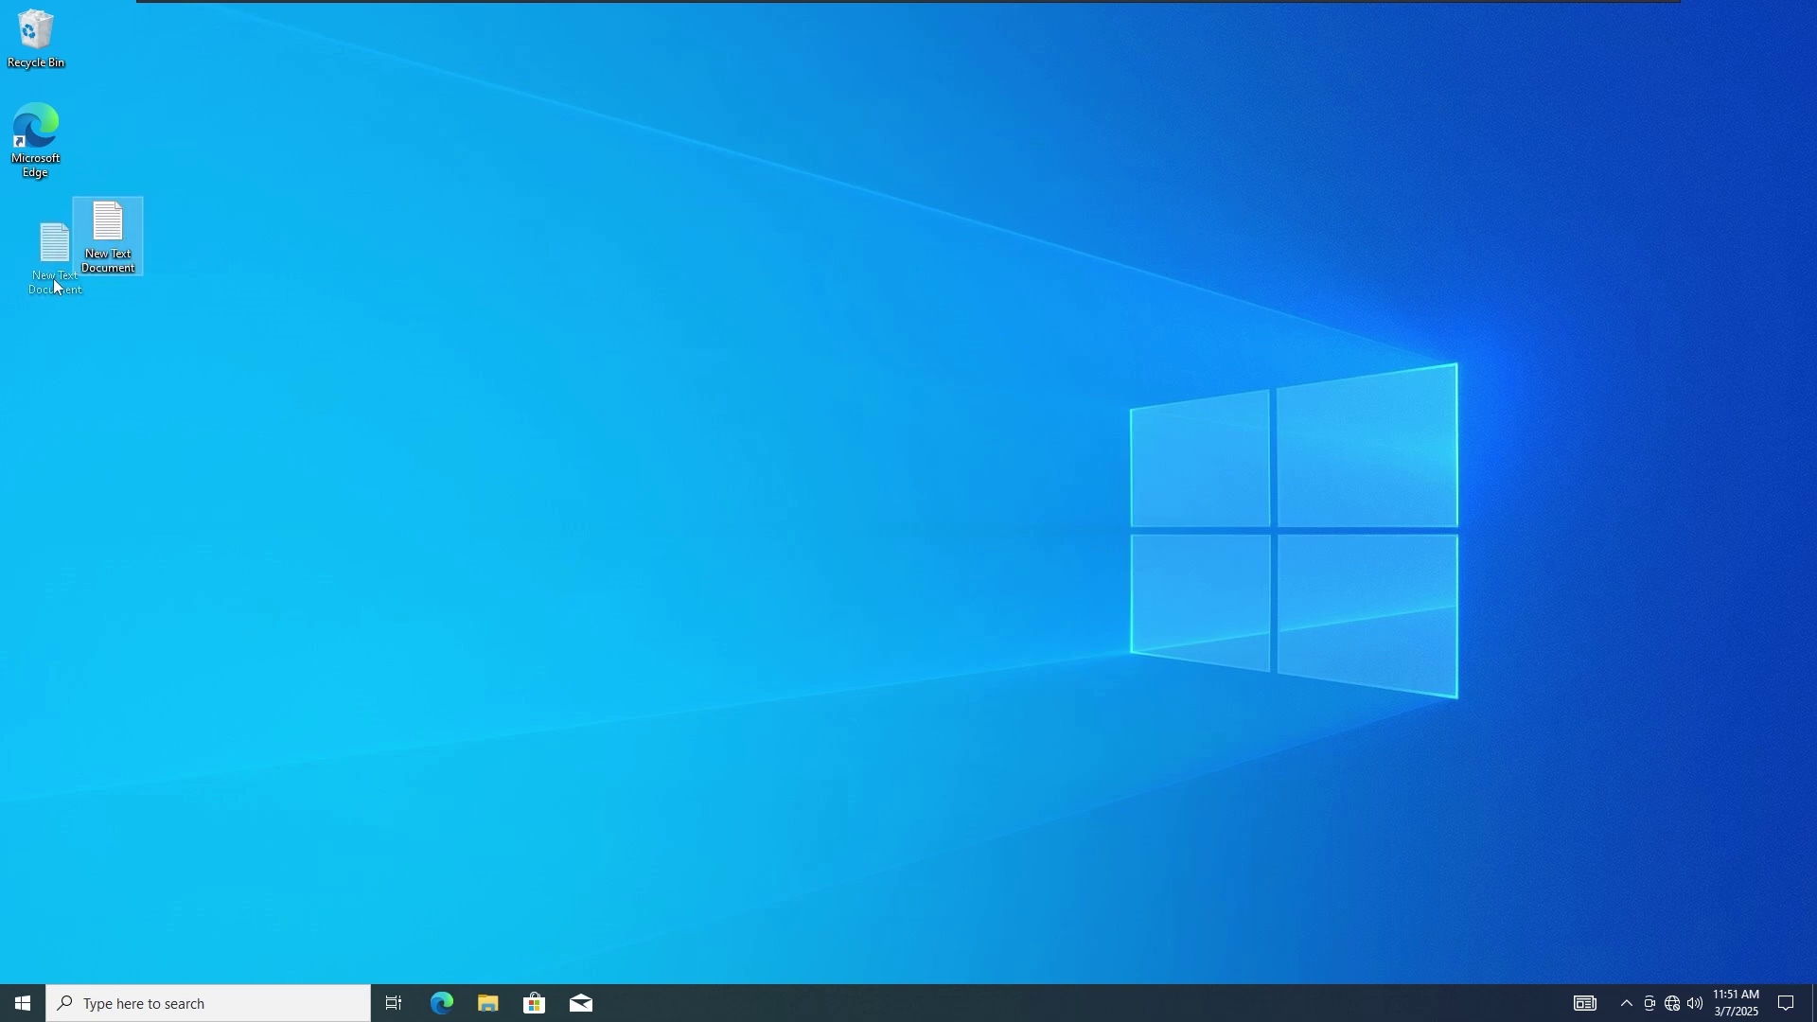
pyautogui.moveTo(53, 278); pyautogui.dragTo(53, 279)
# Bring up the computer's power options for sleep, shutdown and restart.
pyautogui.click(23, 1003)
pyautogui.click(23, 962)
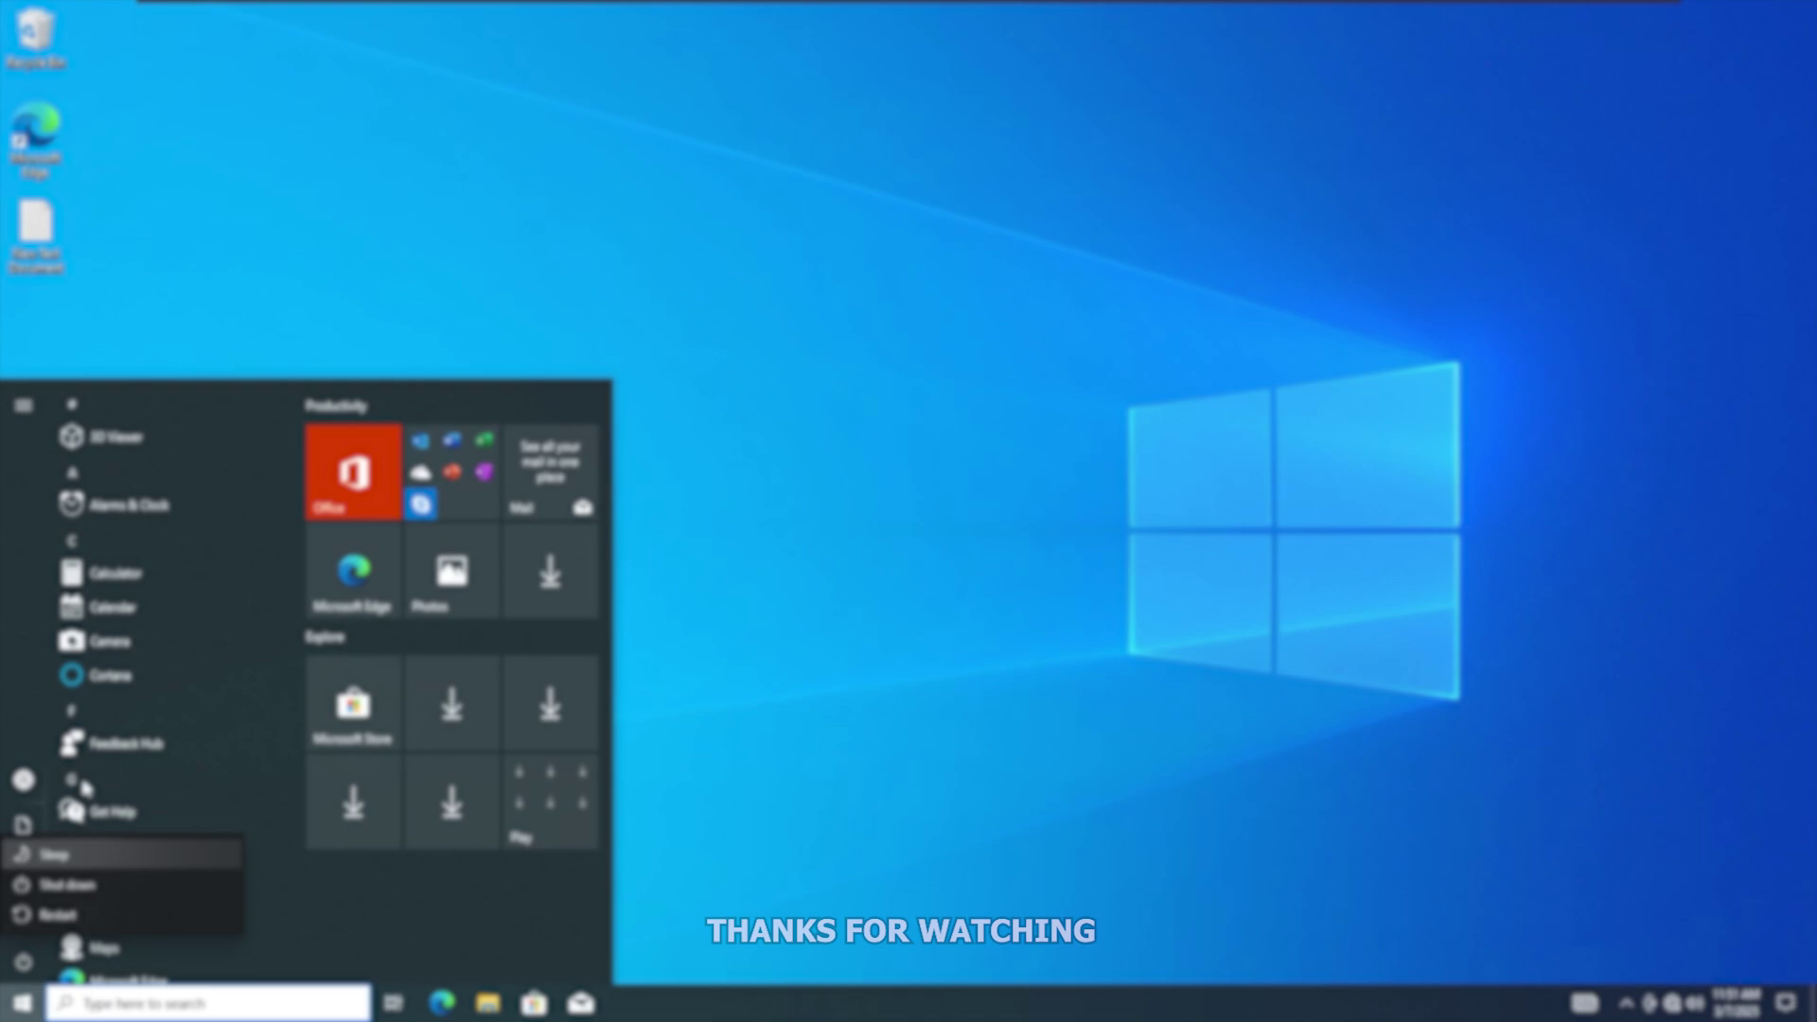